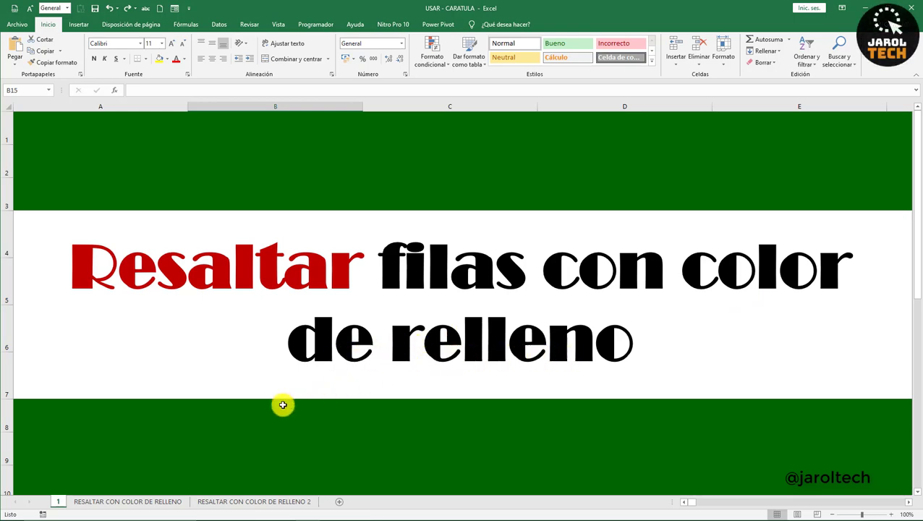
# - On the RESALTAR CON COLOR DE RELLENO sheet, examine the MÁXIMA VENTA and MÍNIMA VENTA formulas and the highlighted table rows they correspond to
pyautogui.click(171, 499)
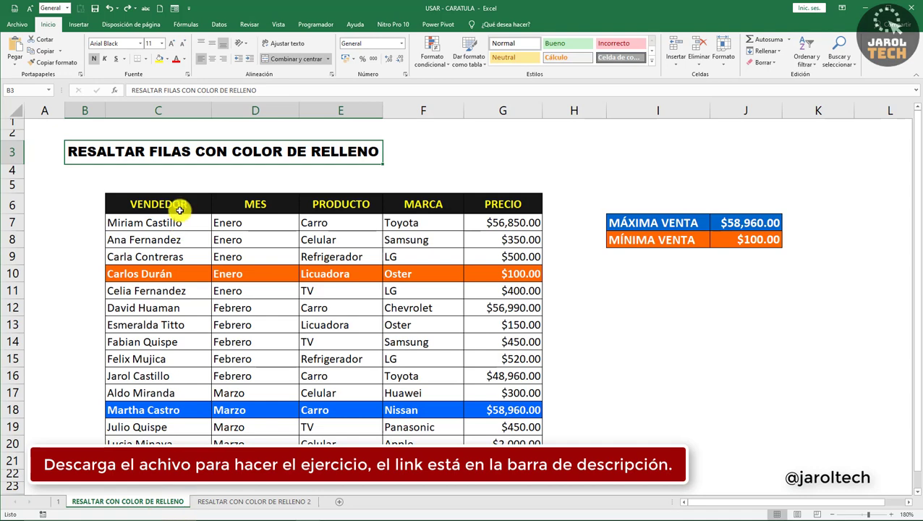
pyautogui.moveTo(180, 205); pyautogui.dragTo(507, 460)
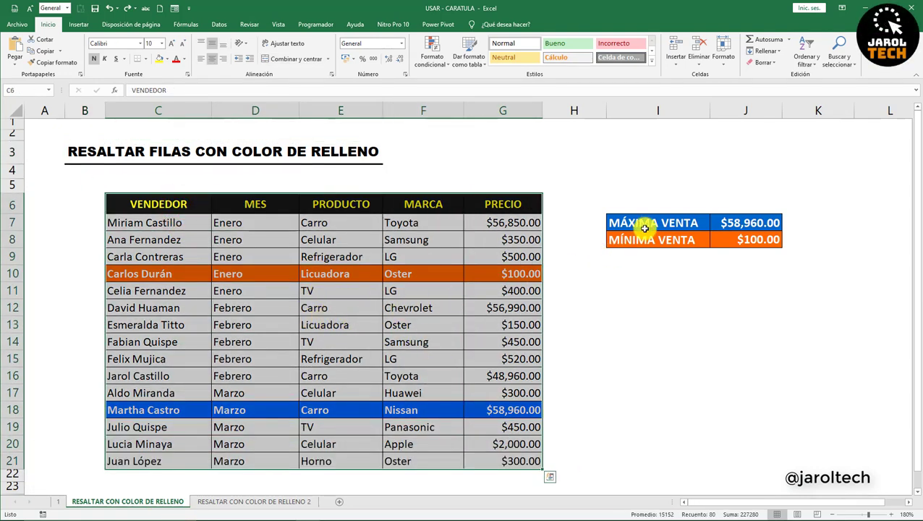
pyautogui.click(643, 227)
pyautogui.click(721, 224)
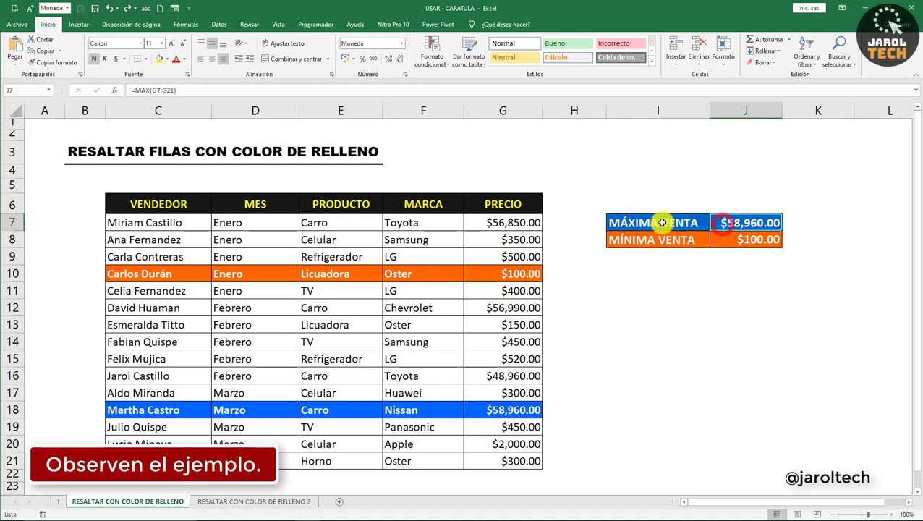
pyautogui.click(218, 92)
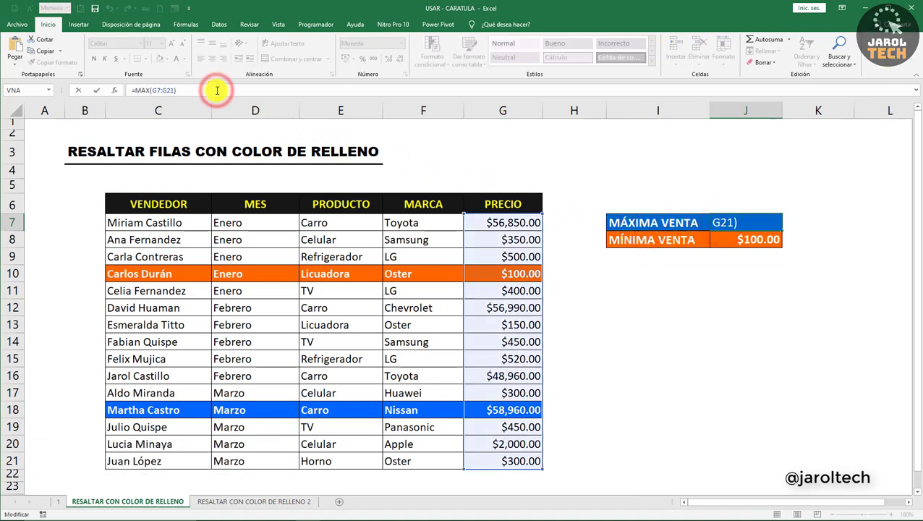
pyautogui.press('Escape')
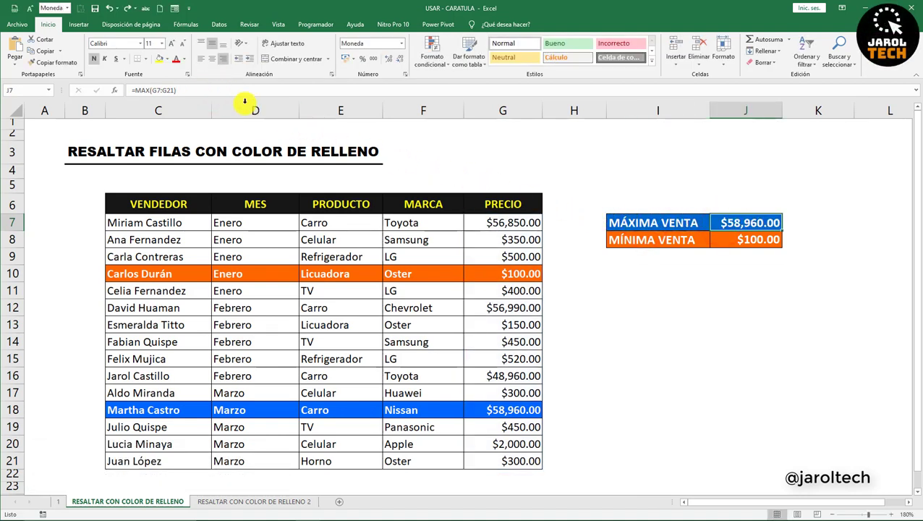
pyautogui.click(636, 239)
pyautogui.click(720, 239)
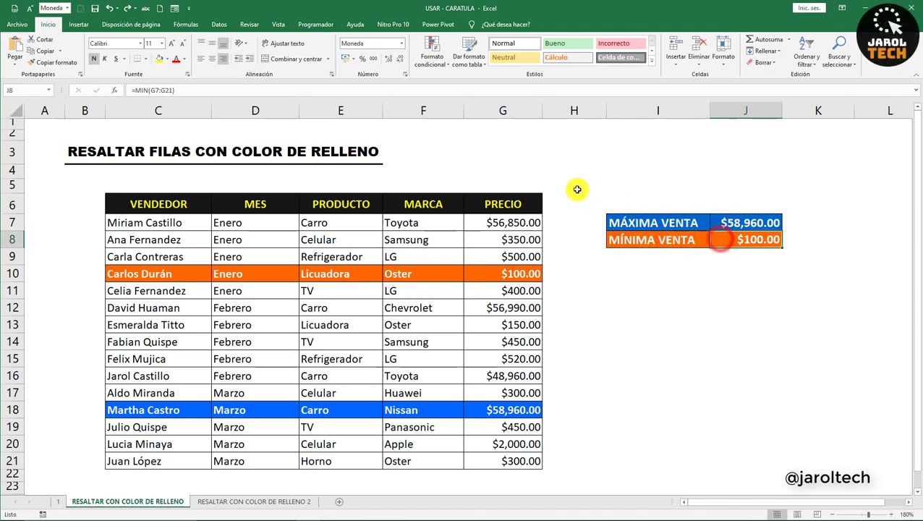
pyautogui.click(242, 90)
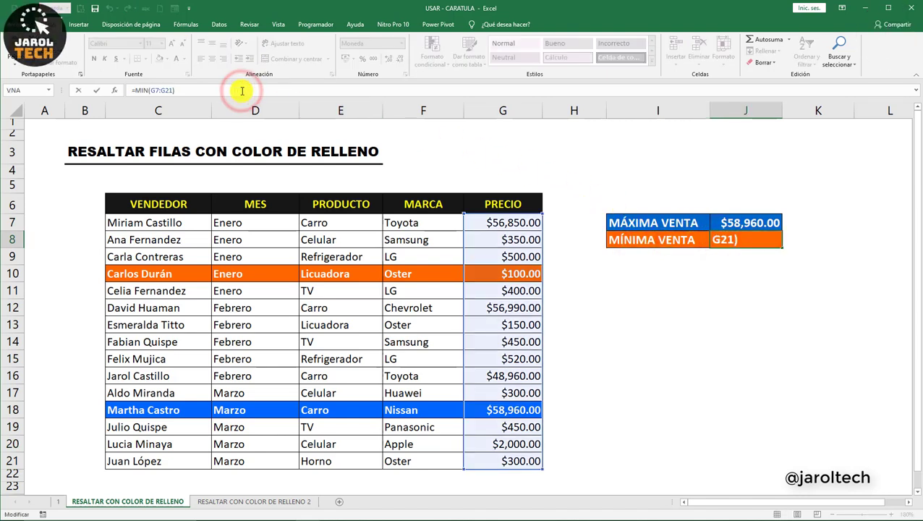
pyautogui.press('Escape')
pyautogui.click(479, 275)
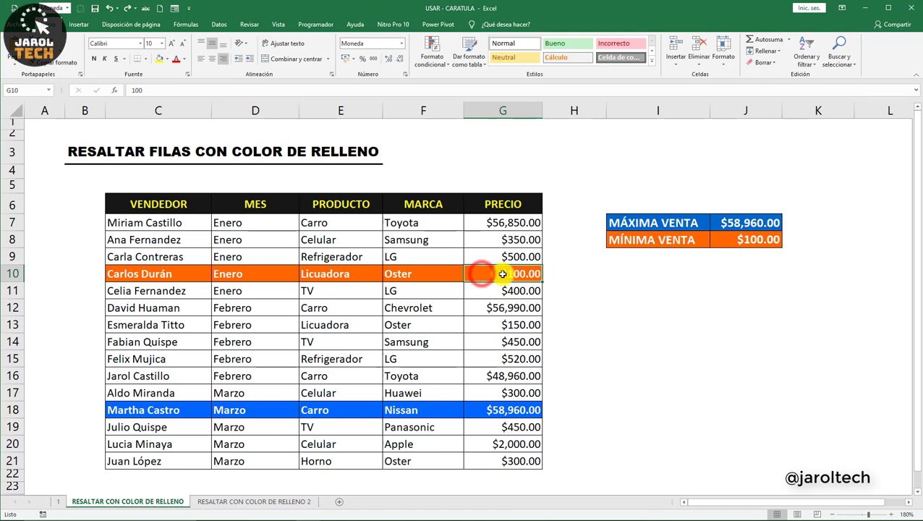
pyautogui.click(648, 243)
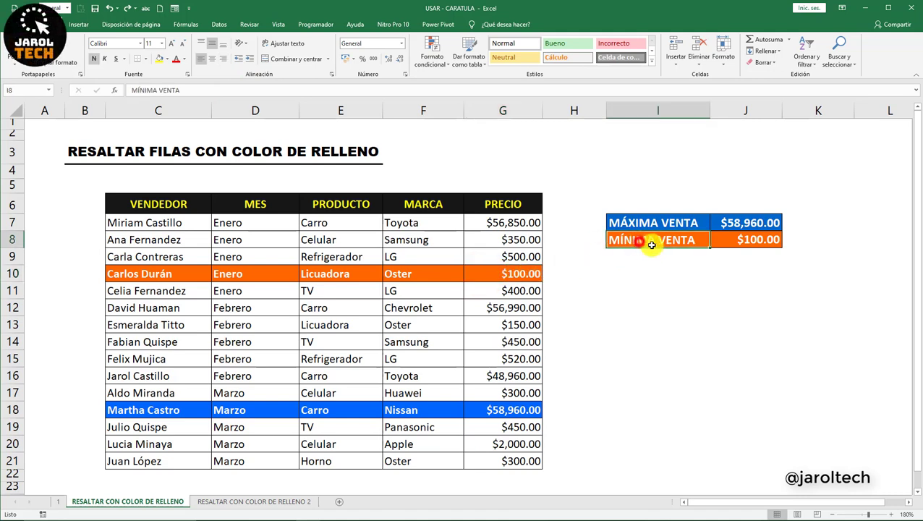
pyautogui.click(526, 410)
pyautogui.click(686, 222)
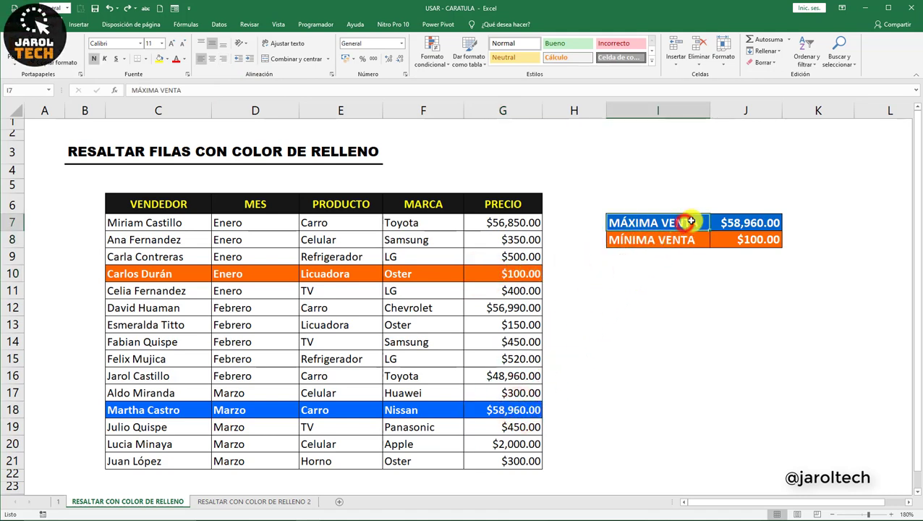
# - Set the price in cell G10, in the orange-highlighted Licuadora row, to 4100 and check which row holds the minimum sale
pyautogui.click(504, 274)
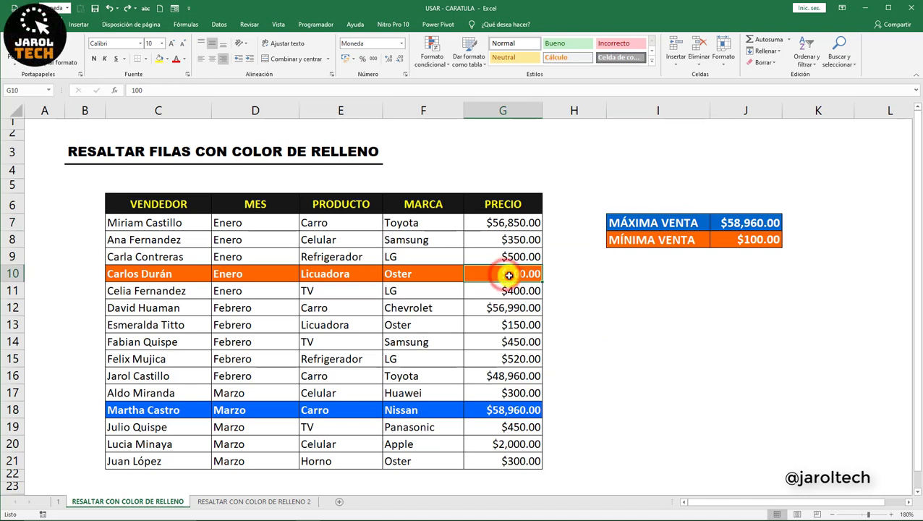
pyautogui.doubleClick(515, 275)
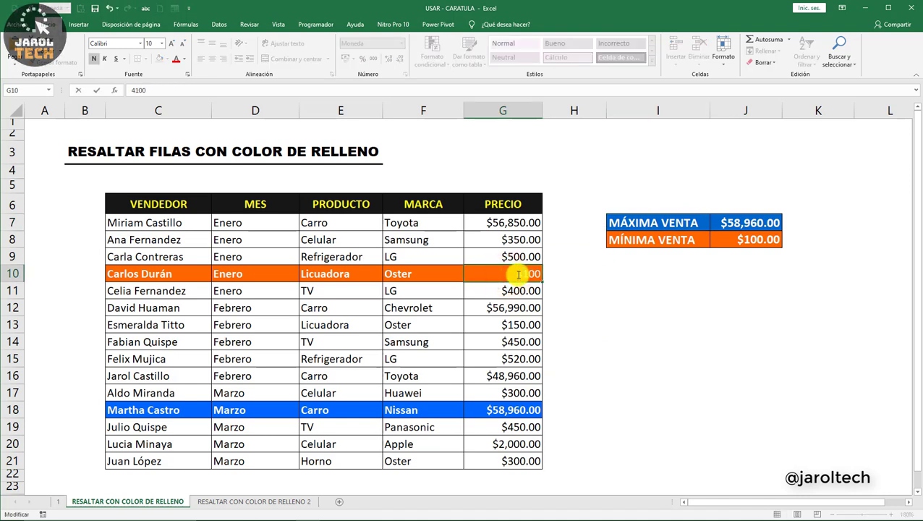
pyautogui.press('Return')
pyautogui.click(508, 321)
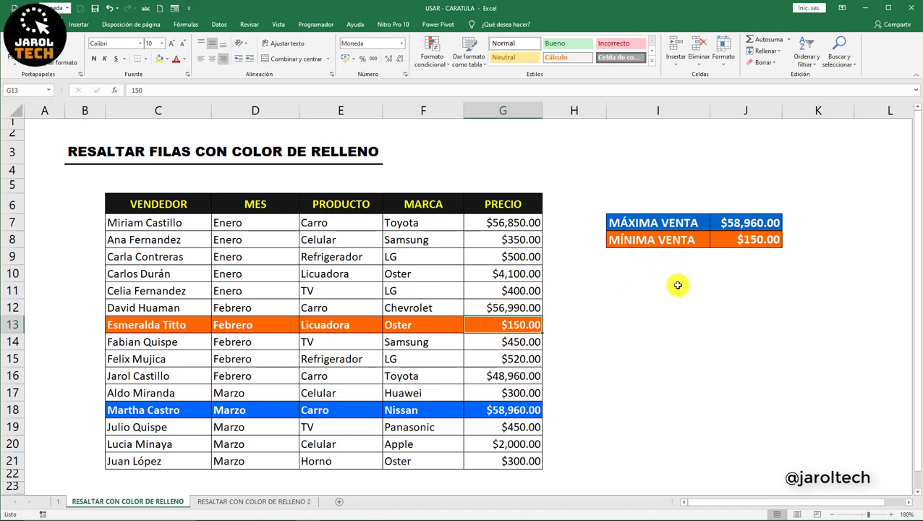
# - Set the price in cell G18, in the blue-highlighted Nissan row, to 28960 and check the MÁXIMA VENTA cell and its matching row
pyautogui.click(490, 411)
pyautogui.doubleClick(490, 411)
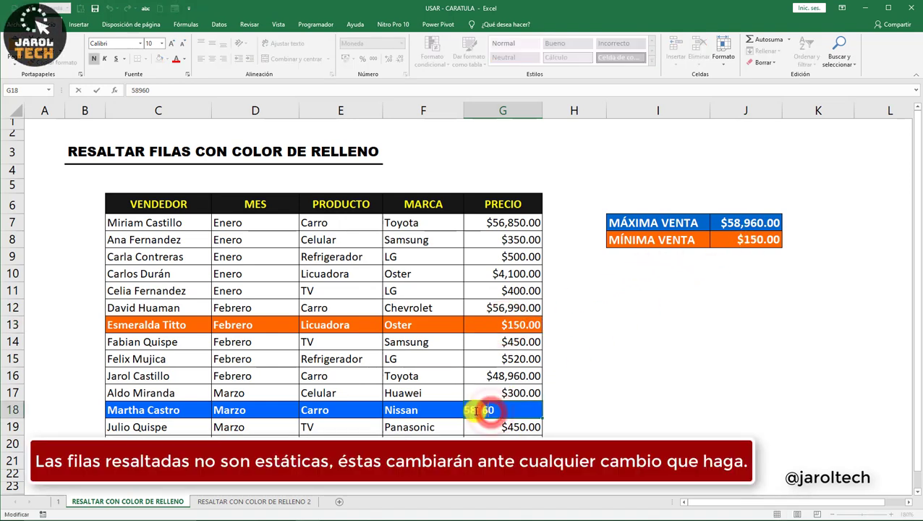
pyautogui.press('Return')
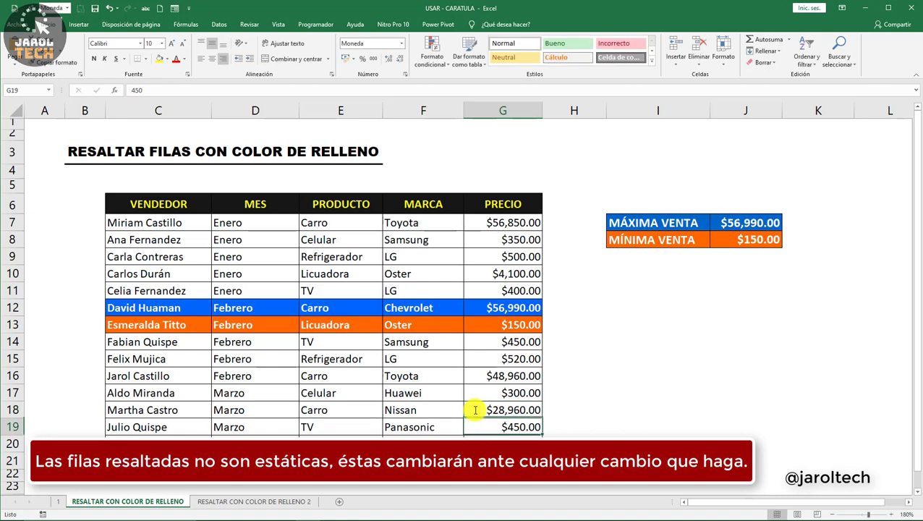
pyautogui.click(732, 221)
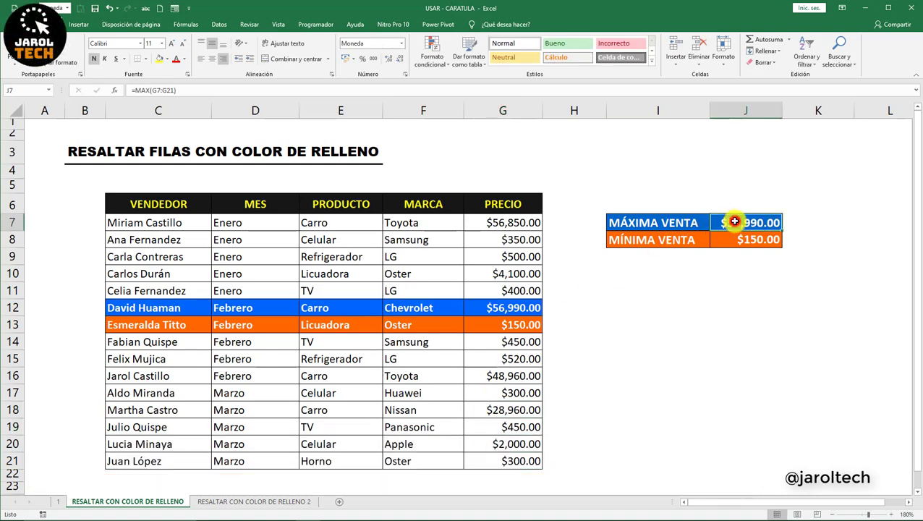
pyautogui.click(517, 309)
# - Set the price of the Toyota car in cell G7 to 86850 and compare it with the MÁXIMA VENTA entry
pyautogui.doubleClick(494, 223)
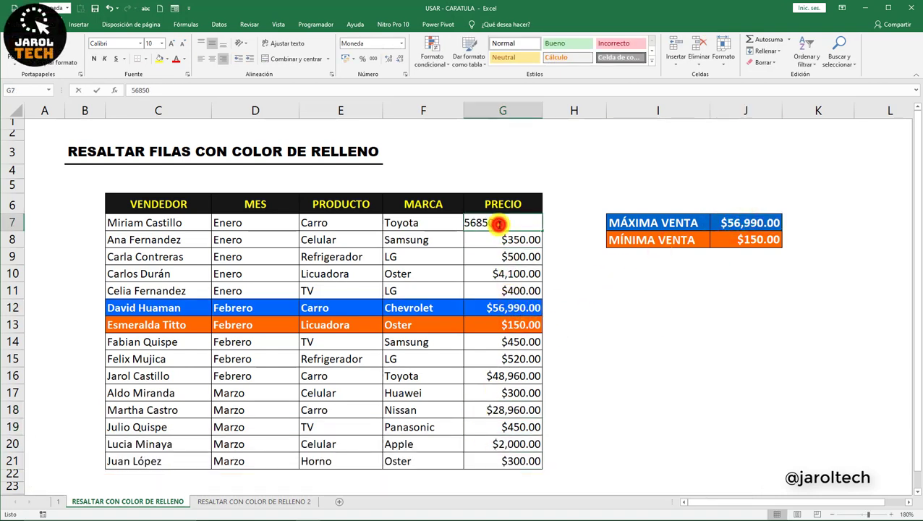
pyautogui.click(469, 225)
pyautogui.press('BackSpace')
pyautogui.write('8')
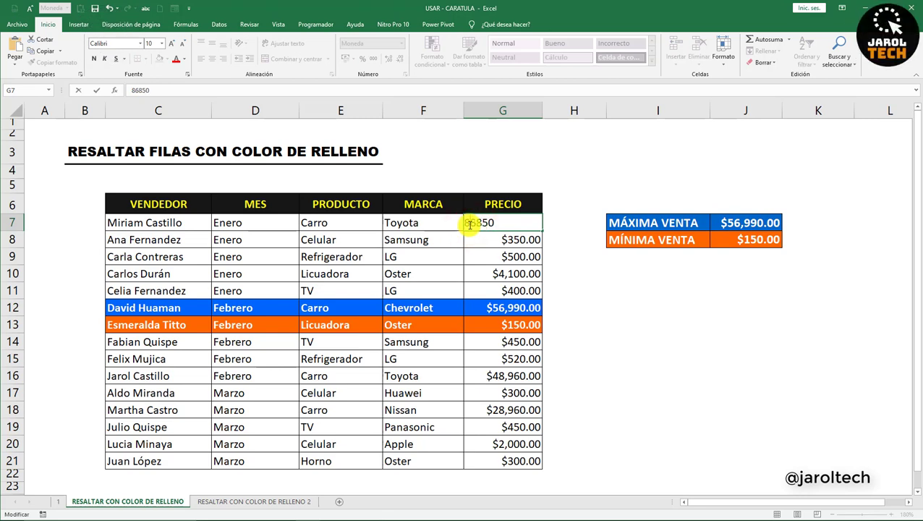
pyautogui.press('Return')
pyautogui.click(518, 224)
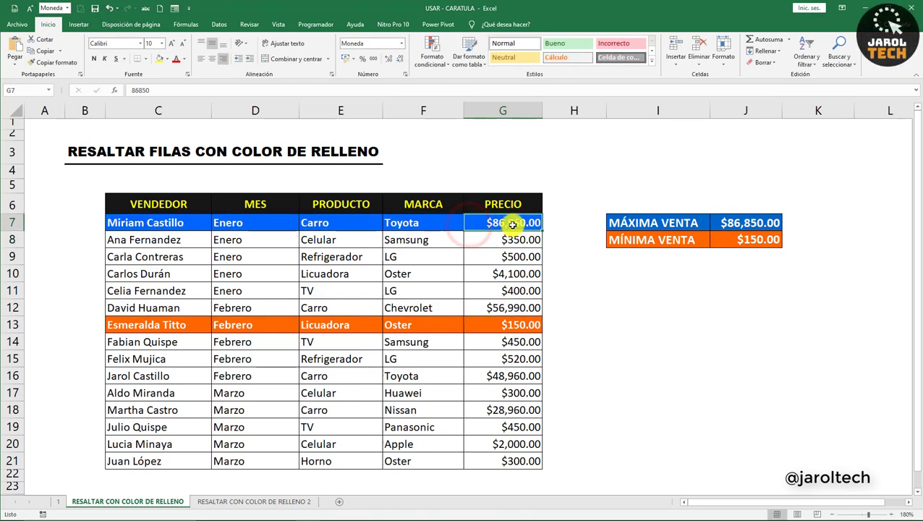
pyautogui.click(683, 226)
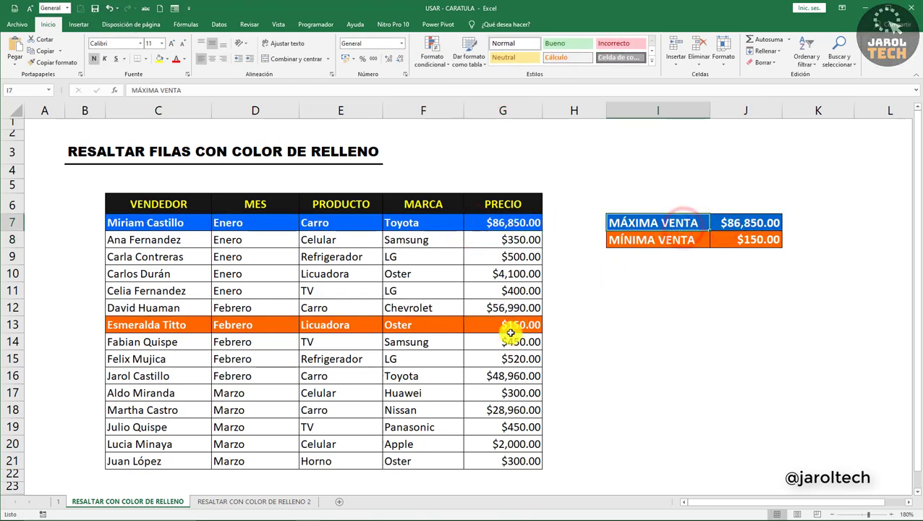
# - Set the price of the February LG refrigerator in cell G15 to 120 and check the MÁXIMA VENTA and MÍNIMA VENTA cells
pyautogui.doubleClick(509, 359)
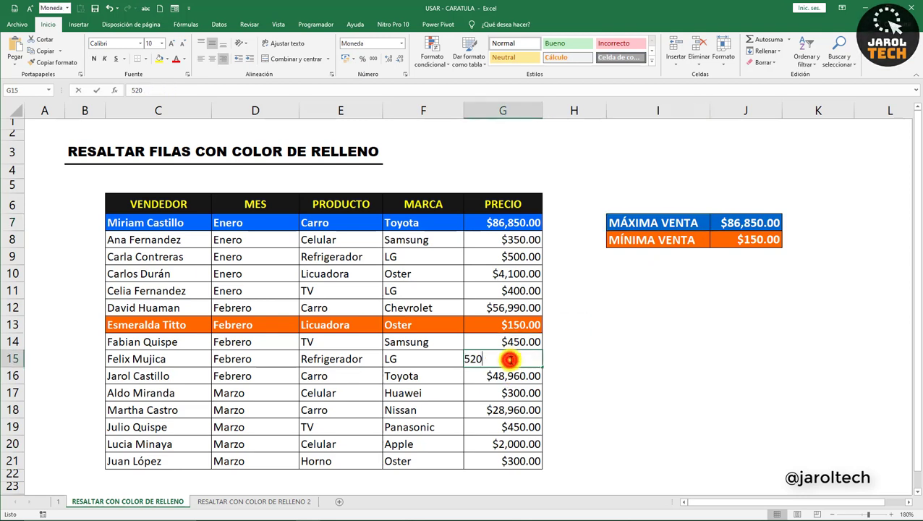
pyautogui.doubleClick(472, 360)
pyautogui.write('120')
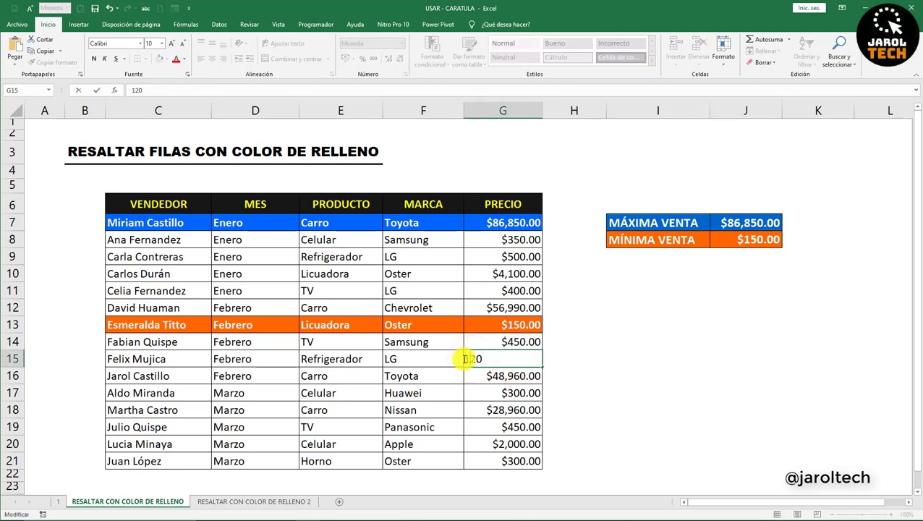
pyautogui.press('Return')
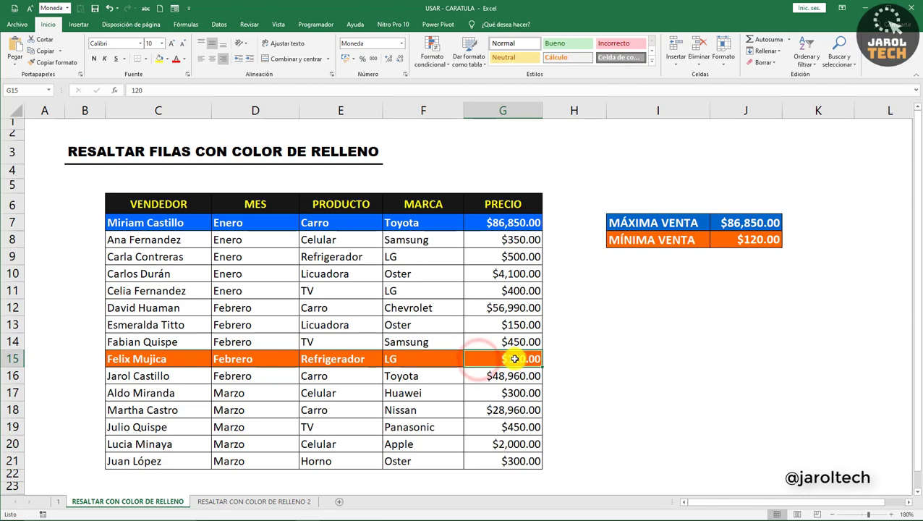
pyautogui.click(734, 223)
pyautogui.click(738, 239)
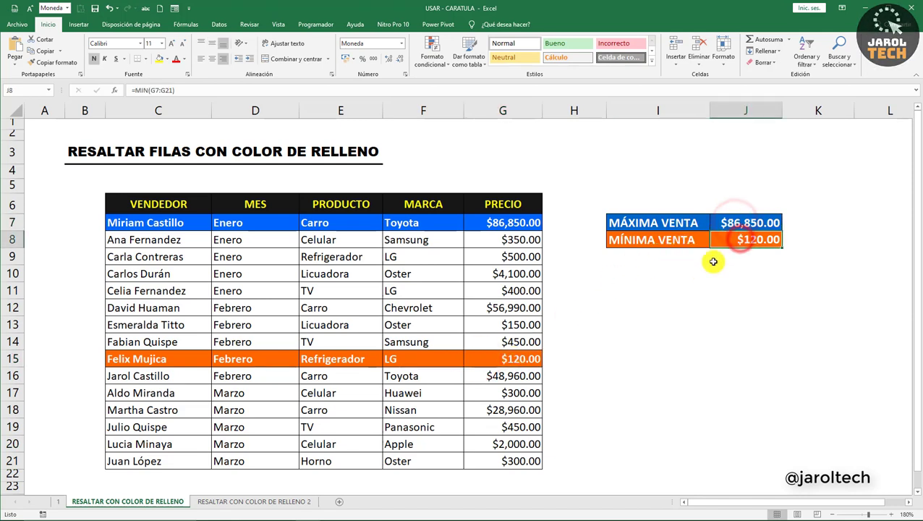
# - On the RESALTAR CON COLOR DE RELLENO 2 sheet, start a new formula-based conditional formatting rule for the table data C7:G21
pyautogui.click(277, 501)
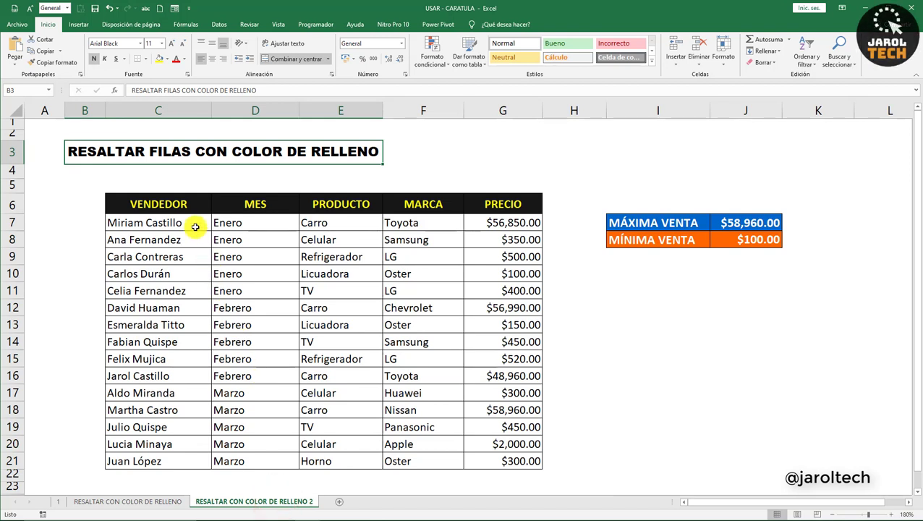
pyautogui.moveTo(196, 224); pyautogui.dragTo(514, 455)
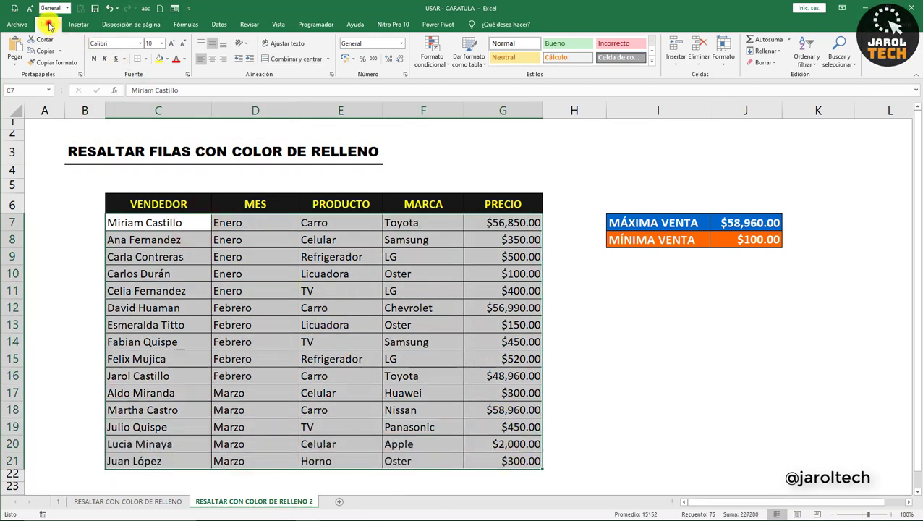
pyautogui.click(432, 65)
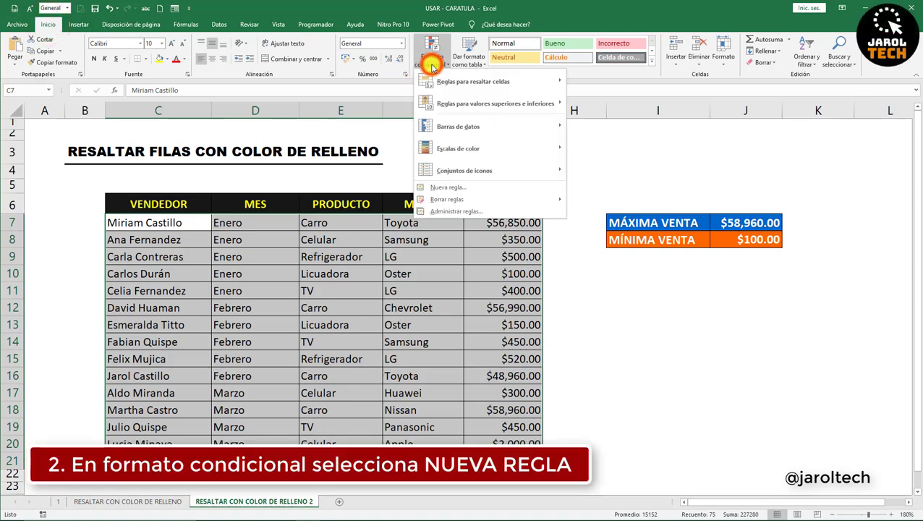
pyautogui.click(449, 185)
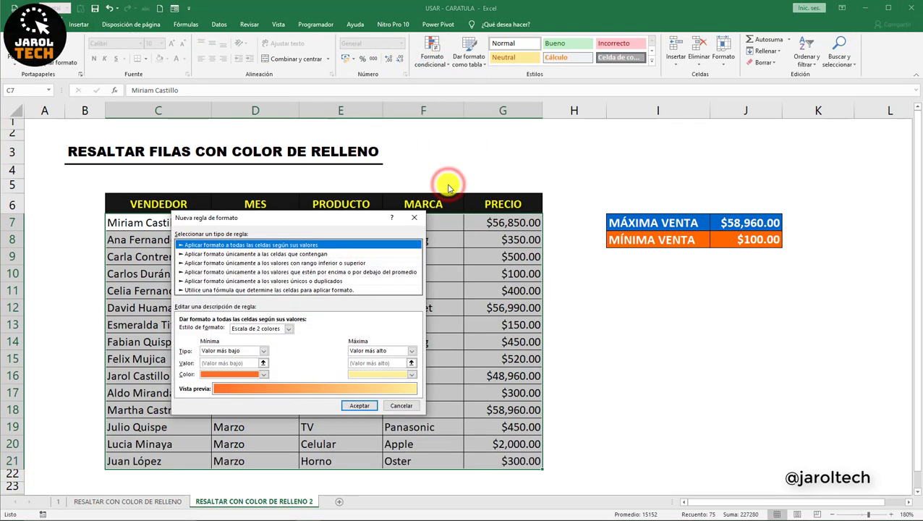
pyautogui.click(340, 290)
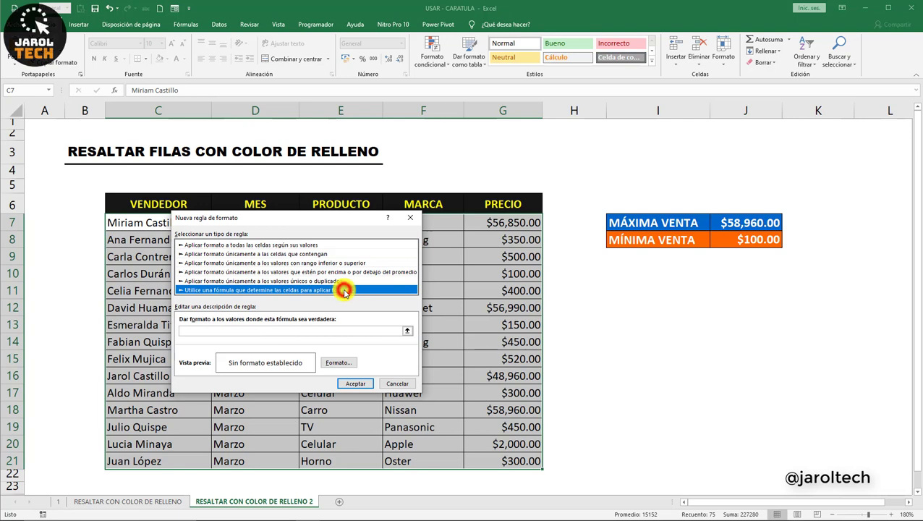
# - Enter the rule formula =$G7=$J$7, comparing the first price with the MÁXIMA VENTA cell and keeping only the price column absolute
pyautogui.click(287, 333)
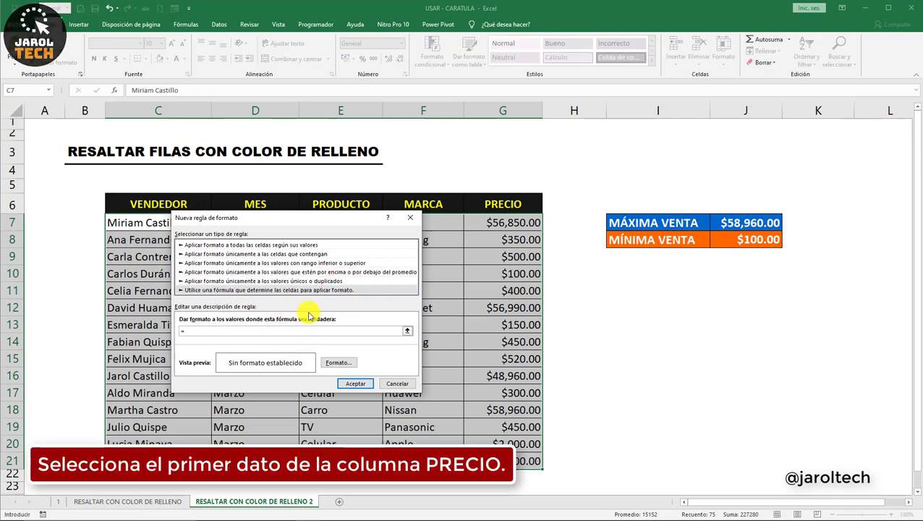
pyautogui.click(489, 227)
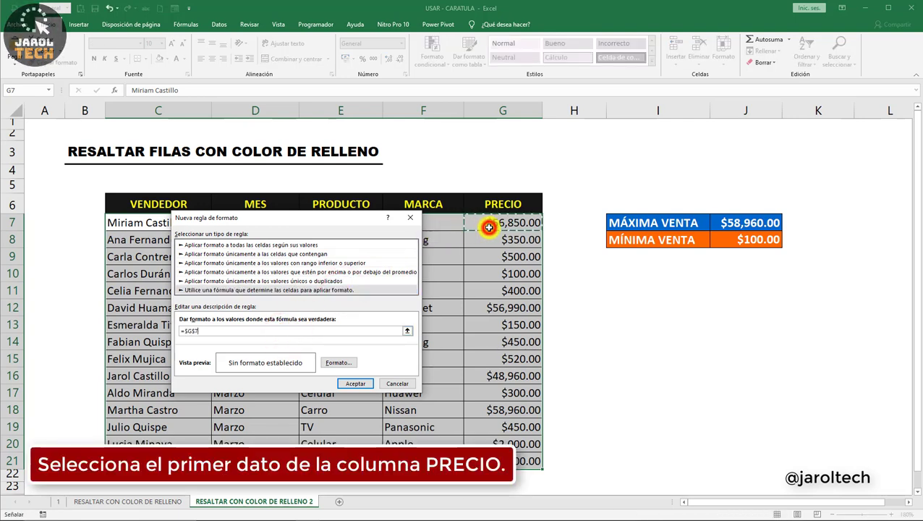
pyautogui.click(219, 331)
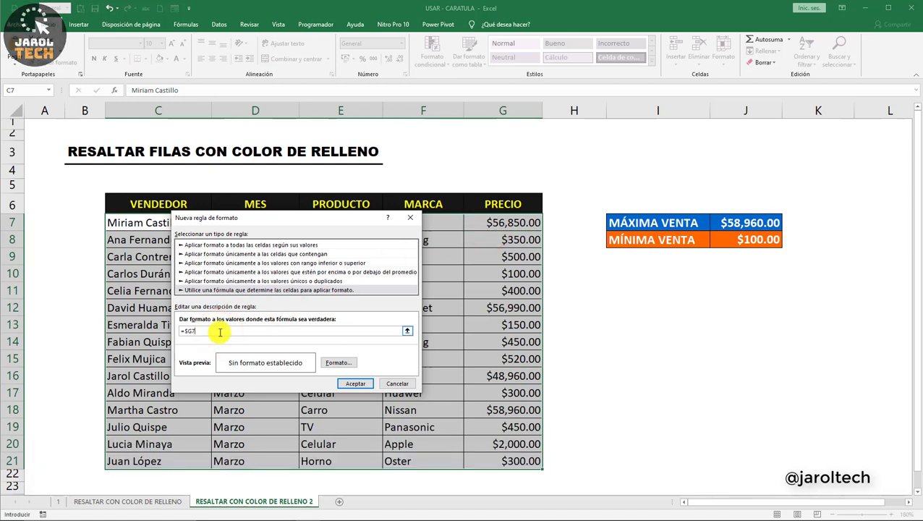
pyautogui.write('=')
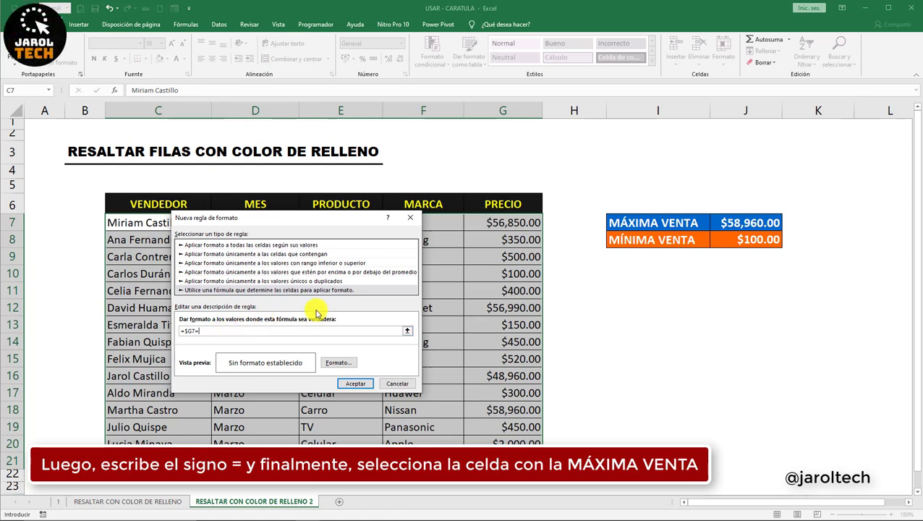
pyautogui.click(737, 223)
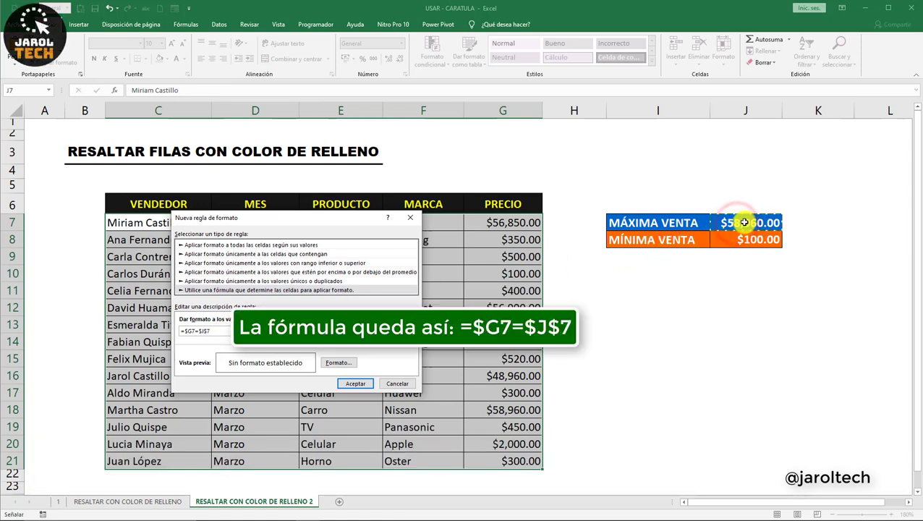
# - Set the rule's font format to bold (Negrita) with white text
pyautogui.click(340, 363)
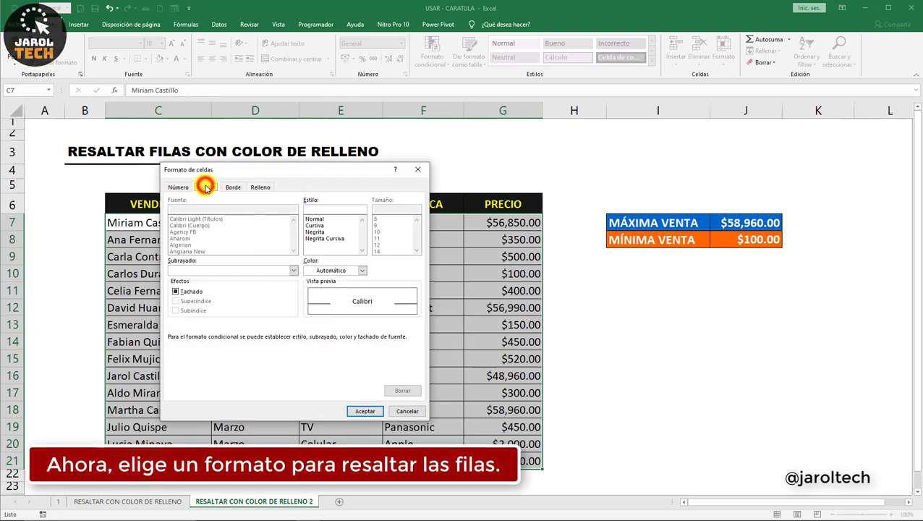
pyautogui.click(319, 232)
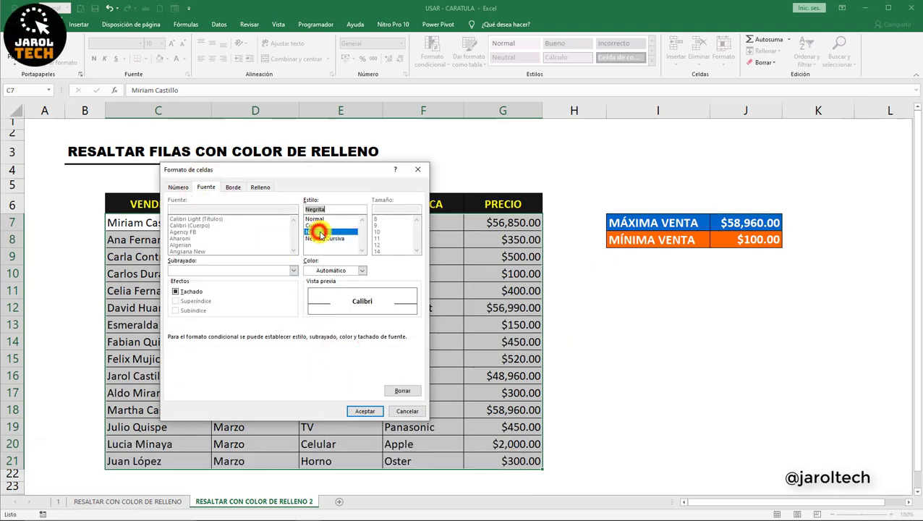
pyautogui.click(361, 270)
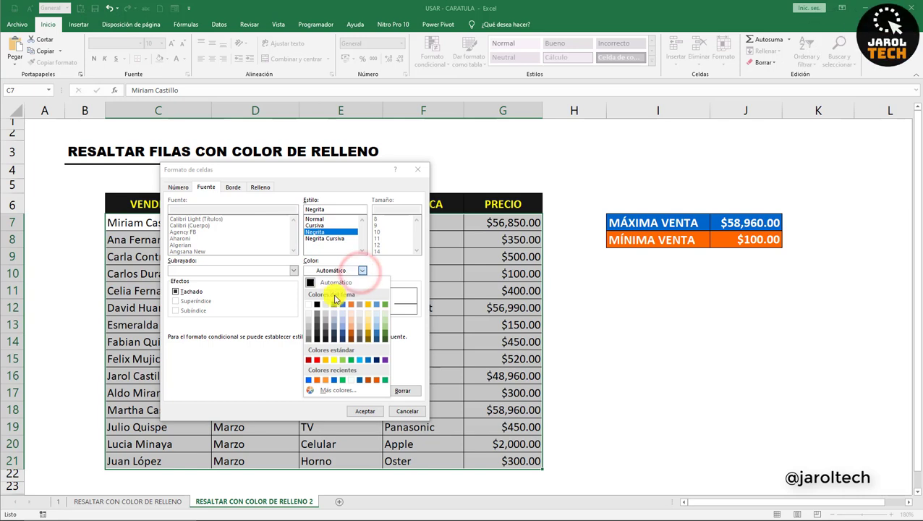
pyautogui.click(310, 304)
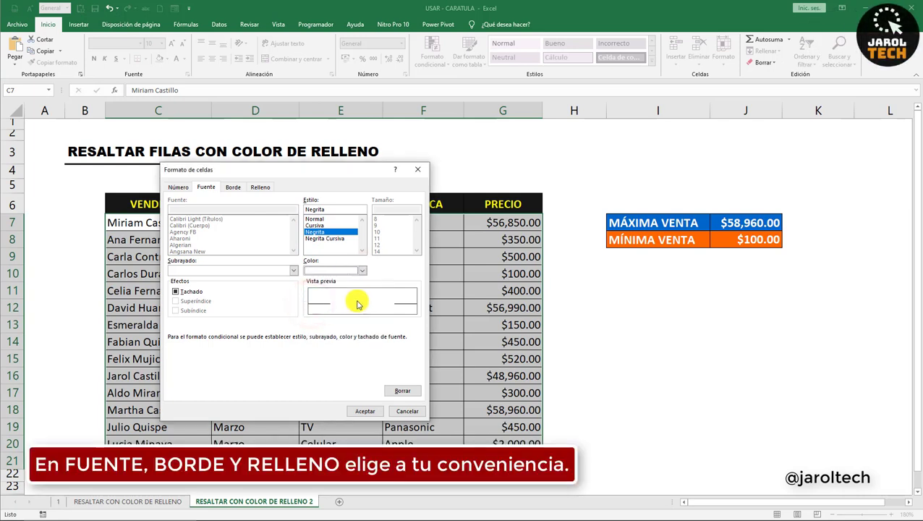
pyautogui.click(233, 188)
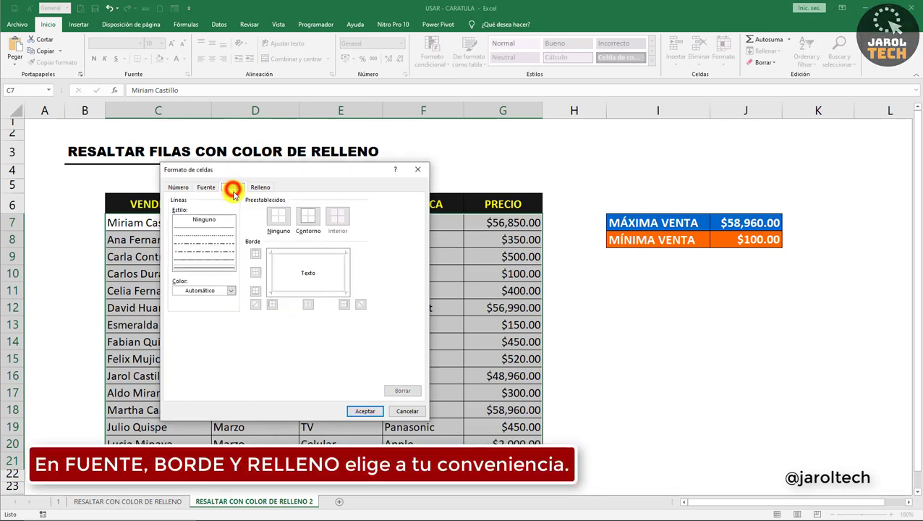
pyautogui.click(231, 290)
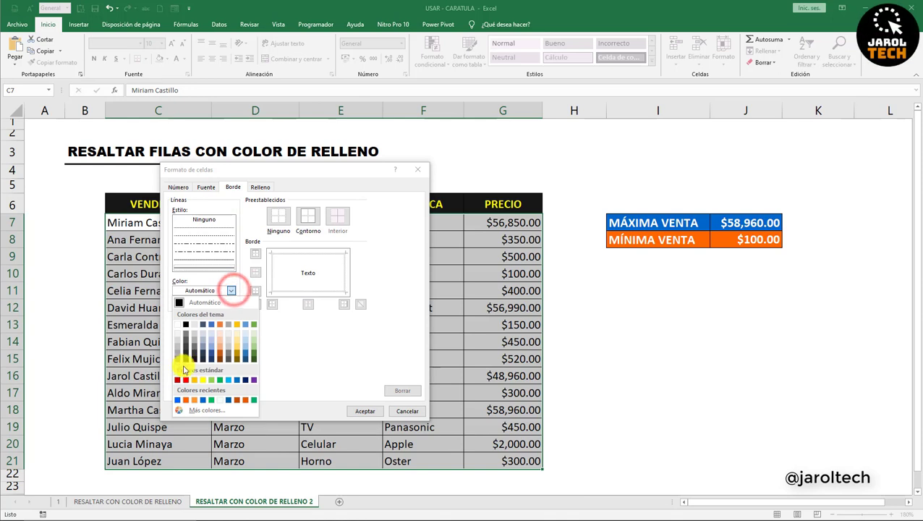
pyautogui.click(231, 290)
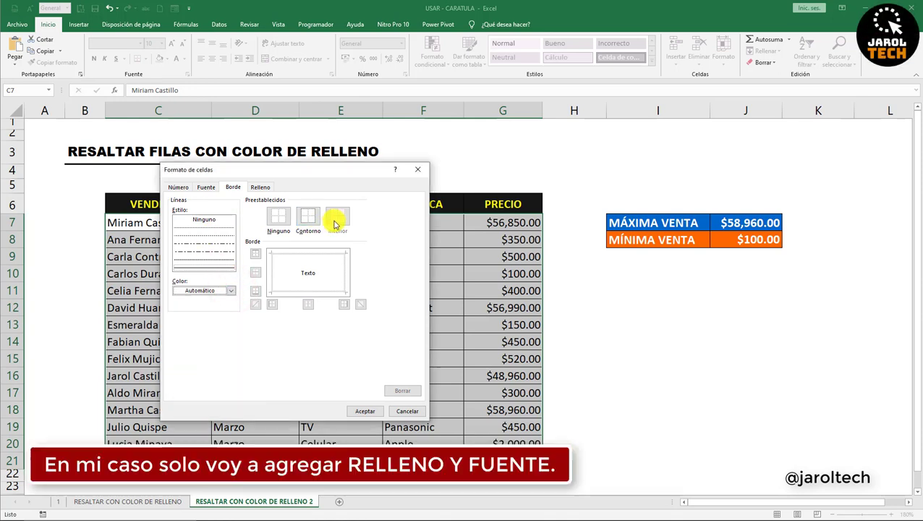
# - Choose a bright blue standard color as the rule's fill and apply the new rule to the table
pyautogui.click(260, 188)
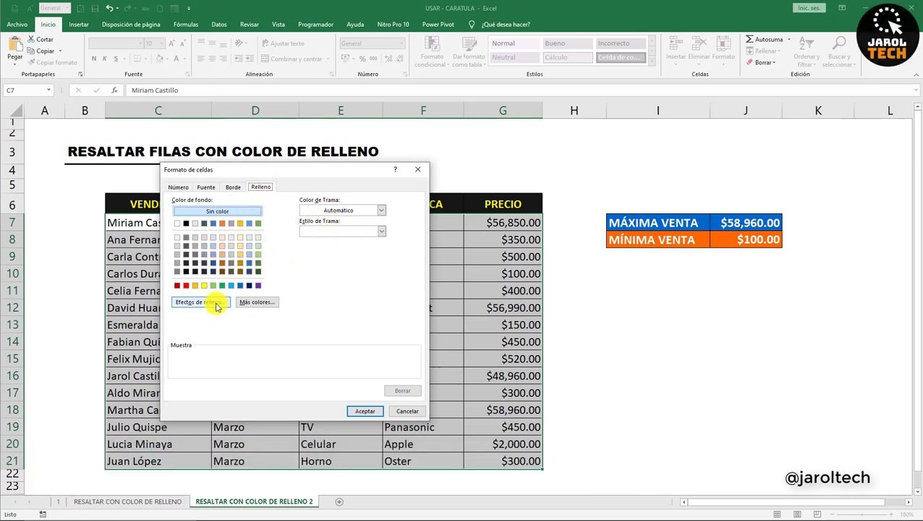
pyautogui.click(254, 304)
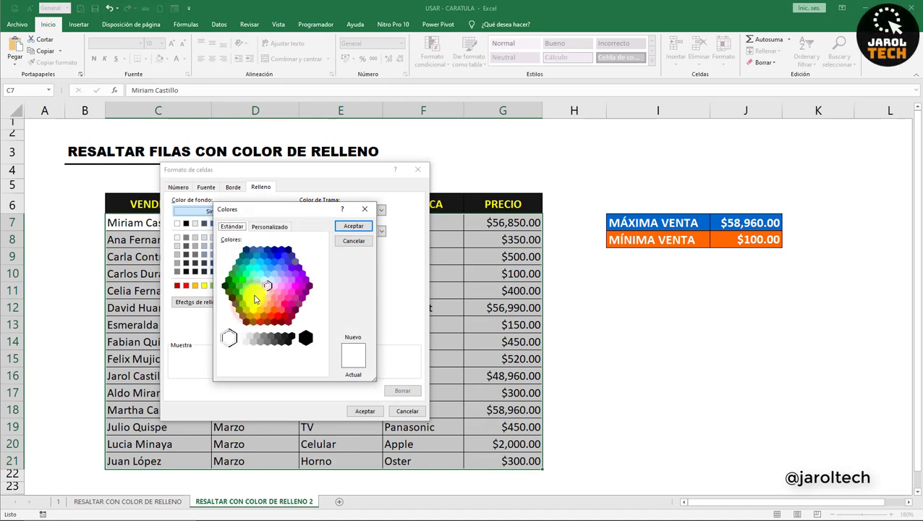
pyautogui.click(265, 227)
pyautogui.click(232, 226)
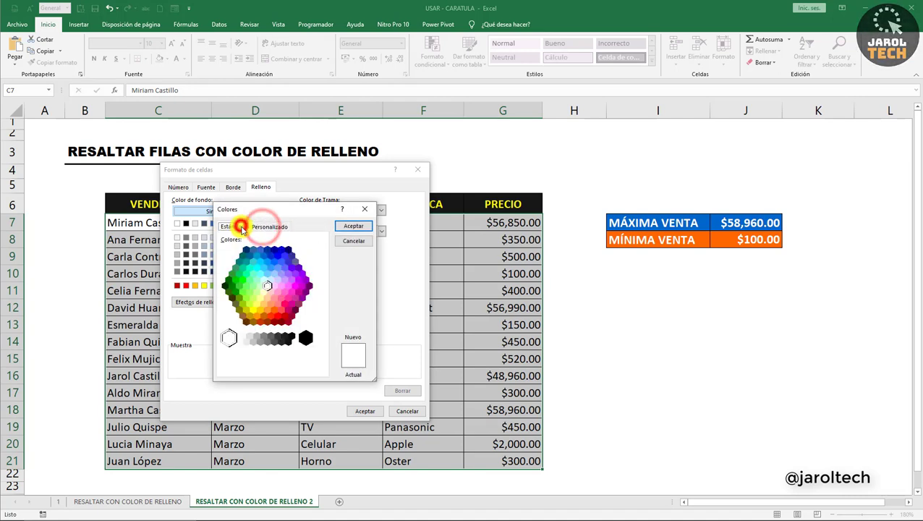
pyautogui.click(274, 263)
pyautogui.click(349, 230)
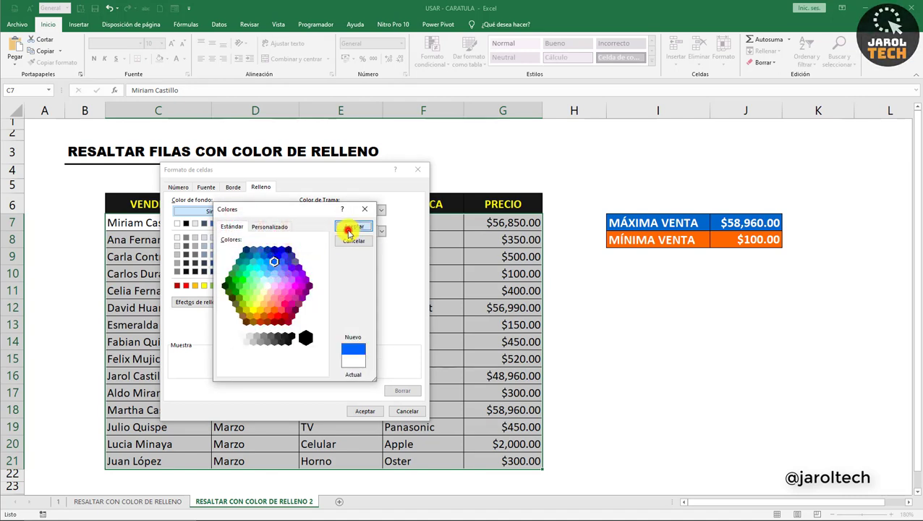
pyautogui.click(364, 410)
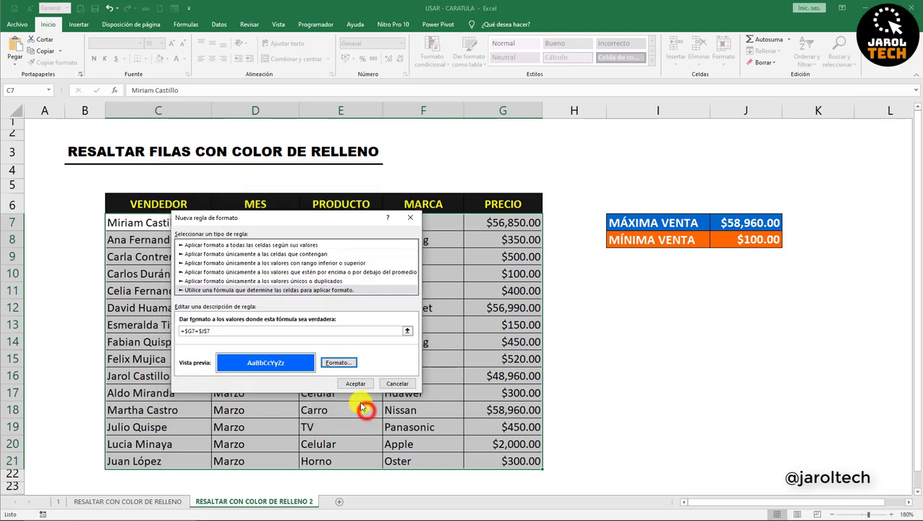
pyautogui.click(355, 382)
# - Compare the price in the highlighted row, cell G18, with the MÁXIMA VENTA formula in J7
pyautogui.click(343, 338)
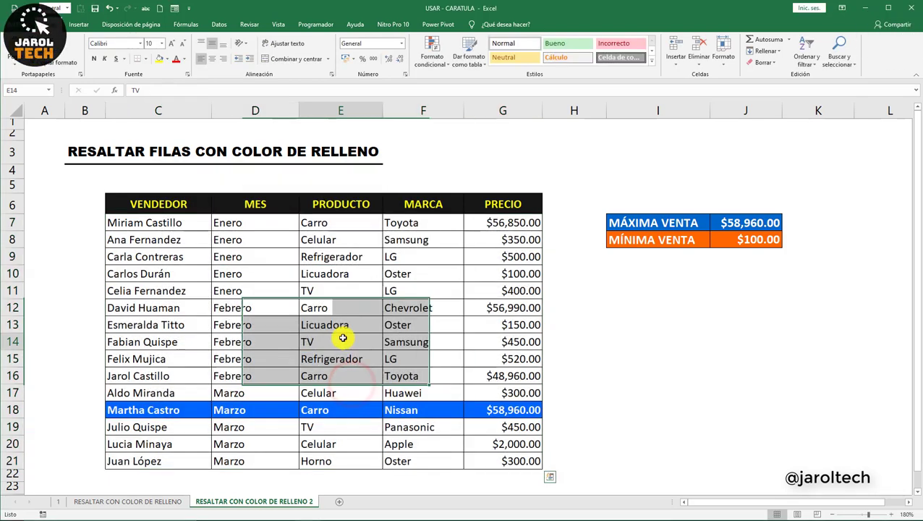
pyautogui.click(507, 408)
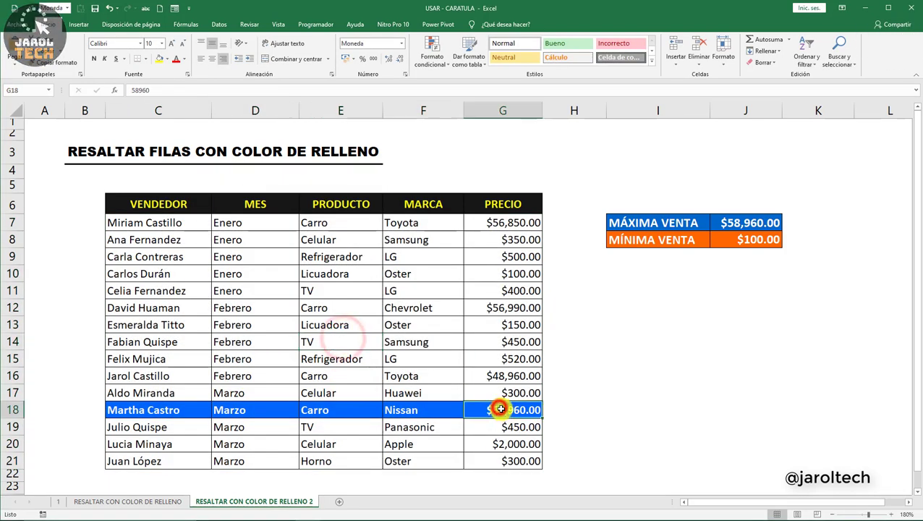
pyautogui.click(728, 223)
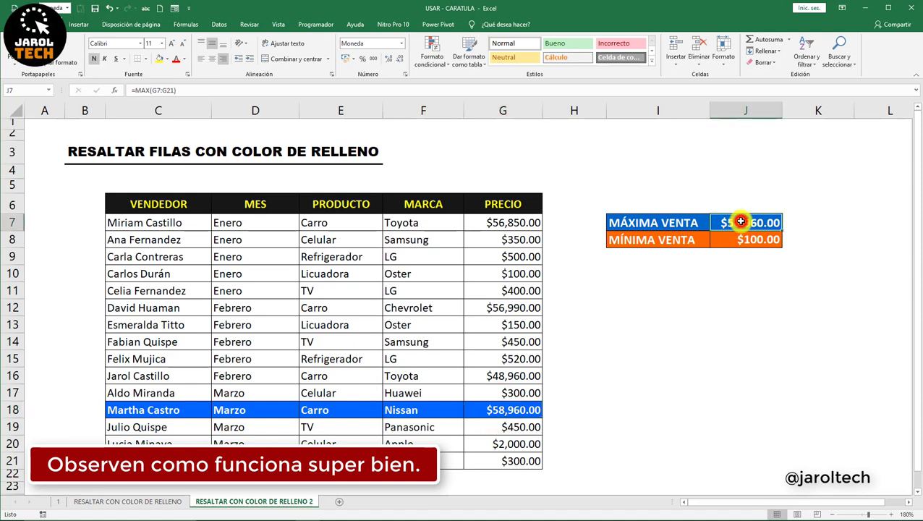
# - Set the price of the February Chevrolet car in cell G12 to 66990 to test the maximum-sale highlight
pyautogui.doubleClick(498, 308)
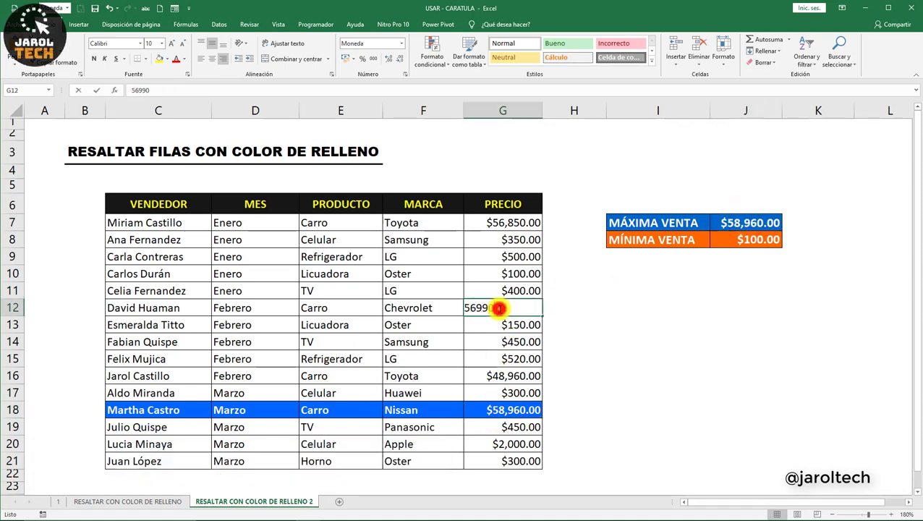
pyautogui.write('6')
pyautogui.press('Return')
pyautogui.click(497, 311)
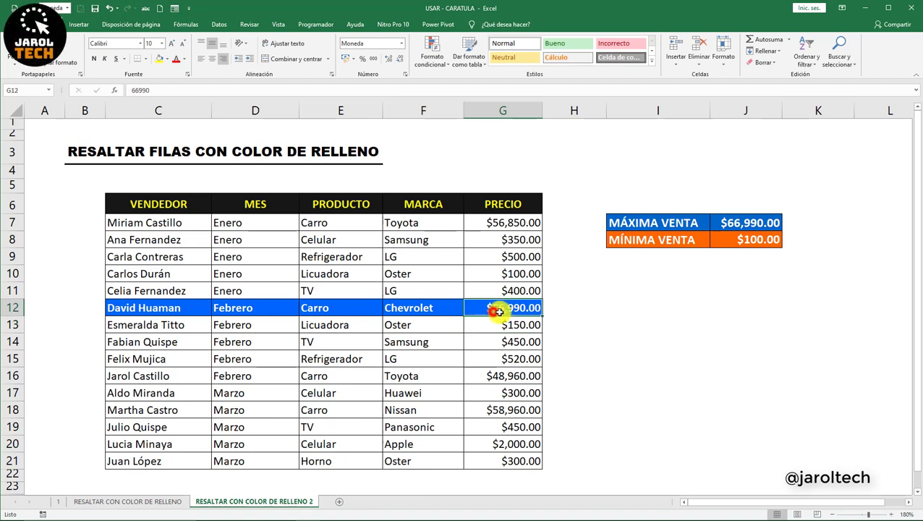
# - Set the price of the Chevrolet car in cell G12 to 16990 and check the highlighted row and the MÍNIMA VENTA entry
pyautogui.doubleClick(496, 308)
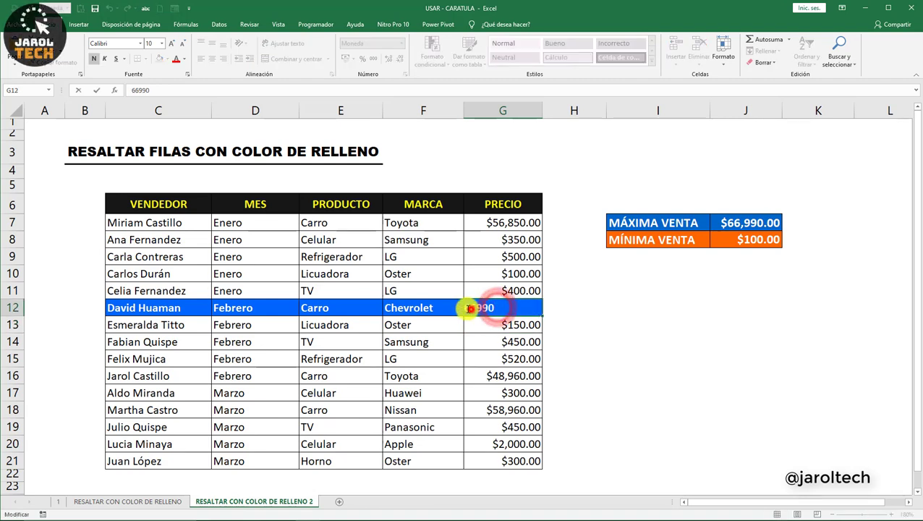
pyautogui.write('1')
pyautogui.press('Return')
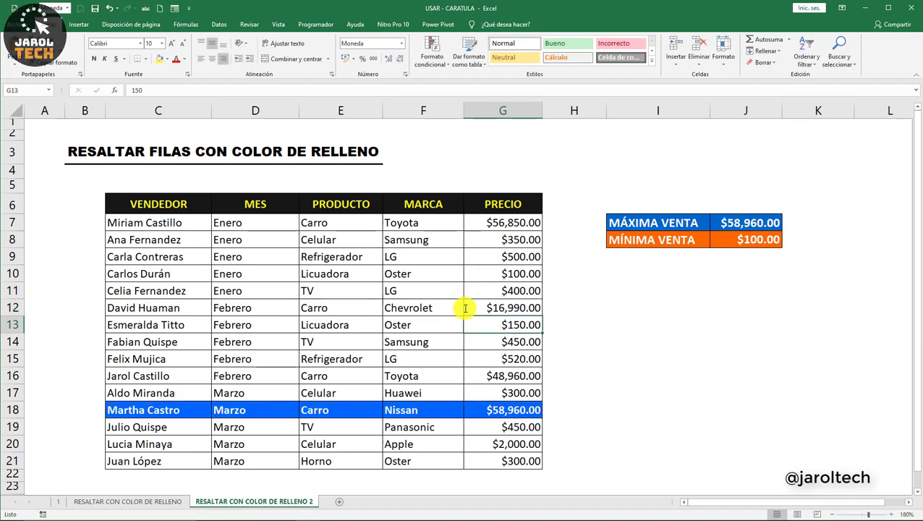
pyautogui.click(492, 410)
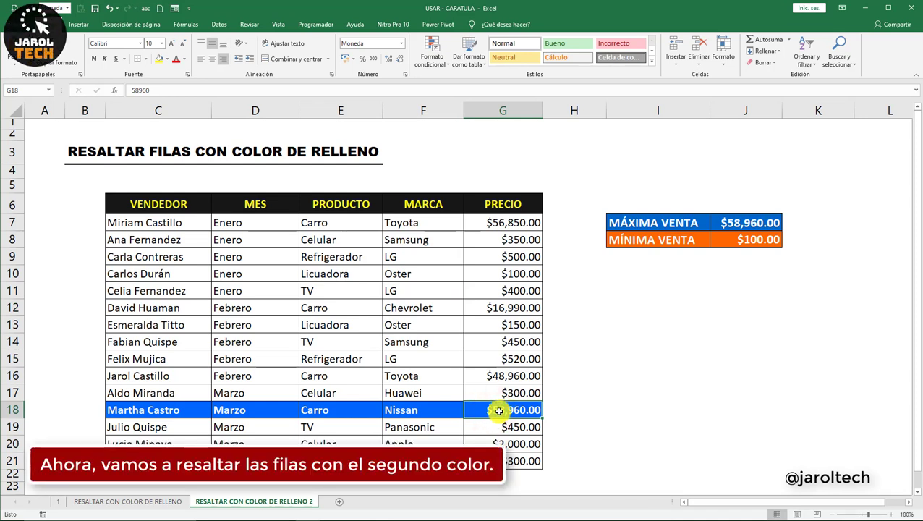
pyautogui.click(669, 244)
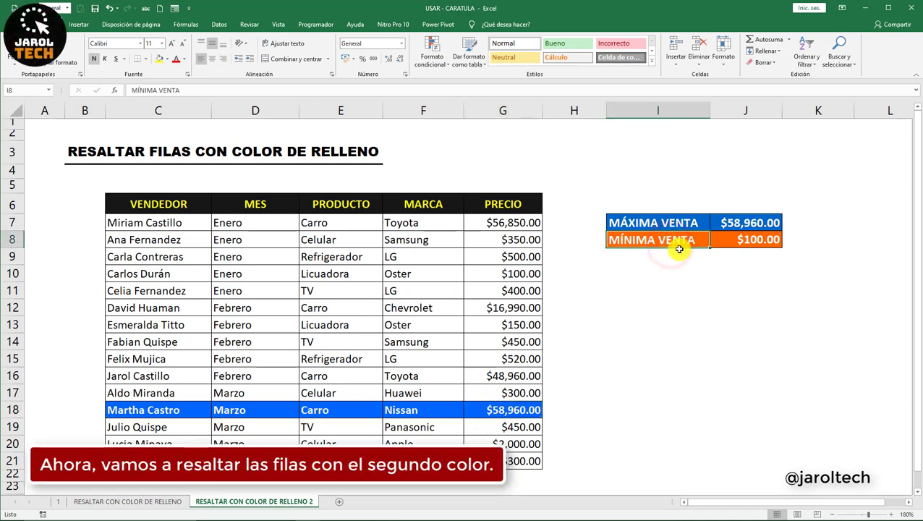
# - Select the table data C7:G21 and start a second formula-based formatting rule from the conditional formatting rules manager
pyautogui.moveTo(185, 227); pyautogui.dragTo(492, 460)
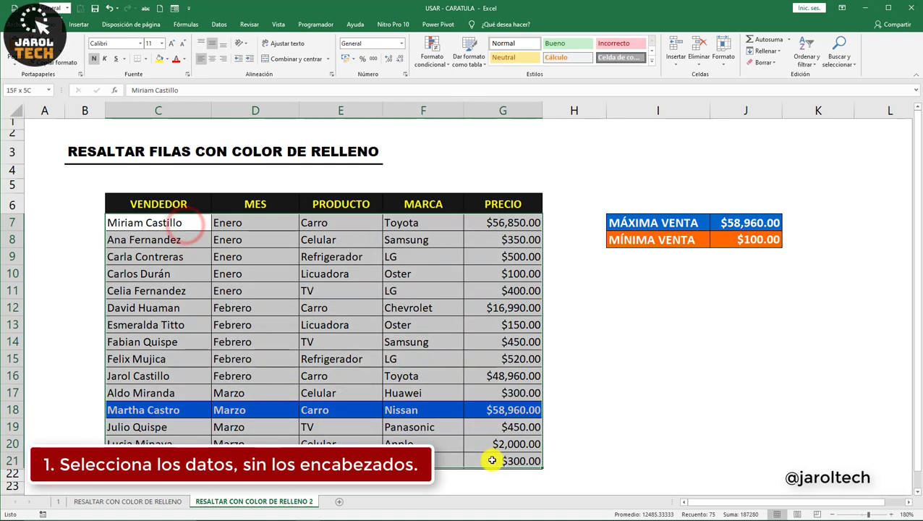
pyautogui.click(431, 59)
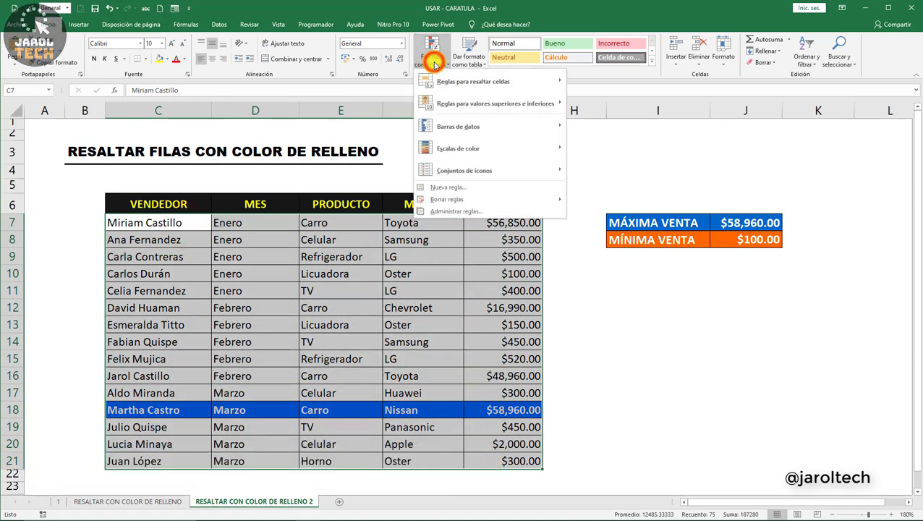
pyautogui.click(461, 212)
pyautogui.click(264, 293)
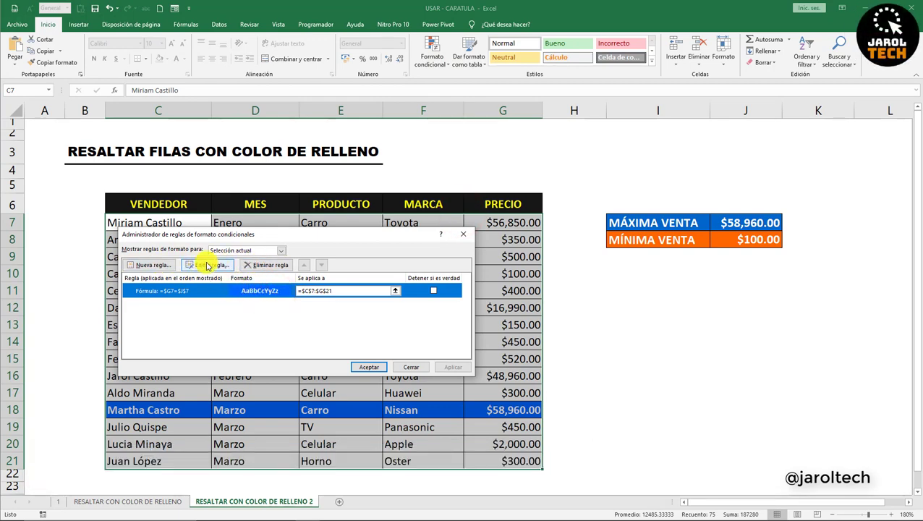
pyautogui.click(166, 265)
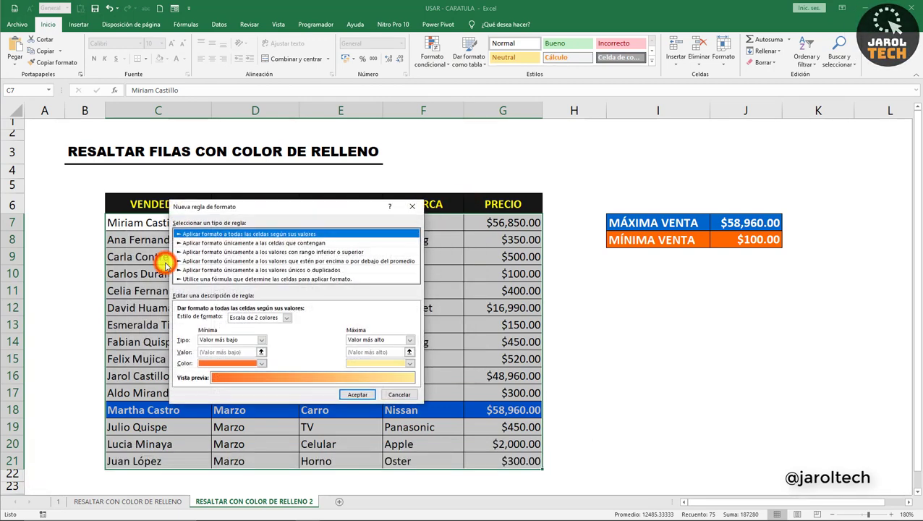
pyautogui.click(221, 279)
# - Enter the rule formula =$G7=$J$8, comparing the first price with the MÍNIMA VENTA cell and keeping only the price column absolute
pyautogui.click(206, 321)
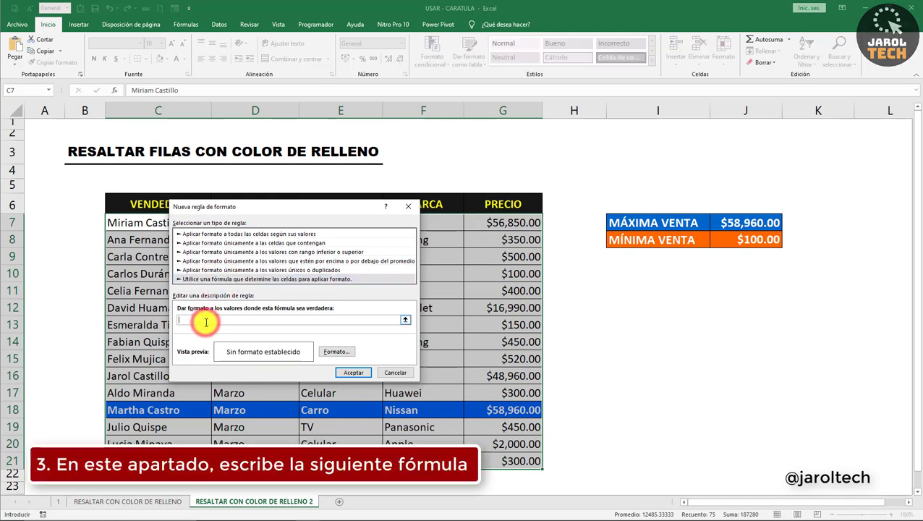
pyautogui.write('=')
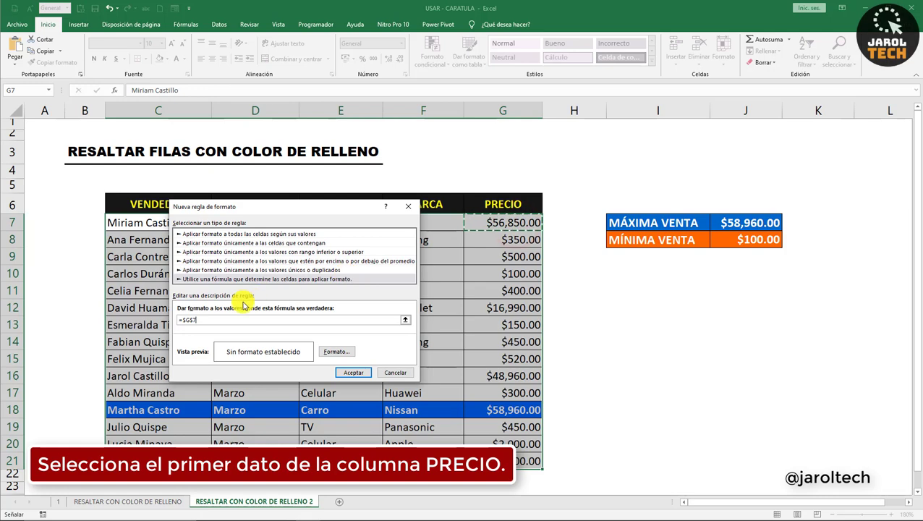
pyautogui.click(213, 319)
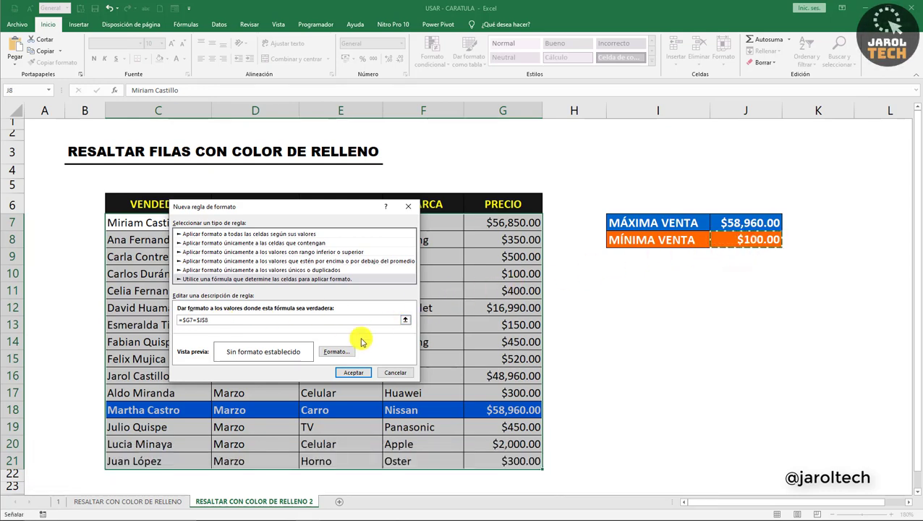
# - Choose an orange standard color as the fill for the minimum-sale rule
pyautogui.click(337, 352)
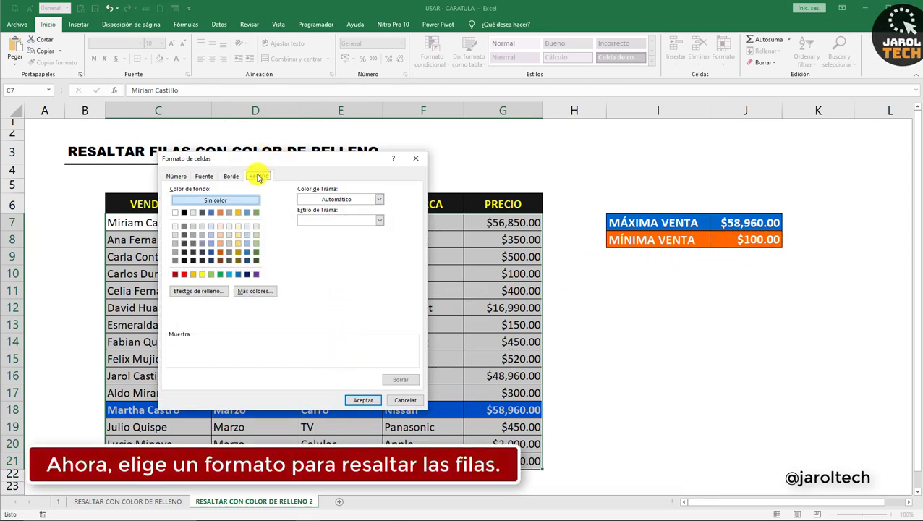
pyautogui.click(257, 290)
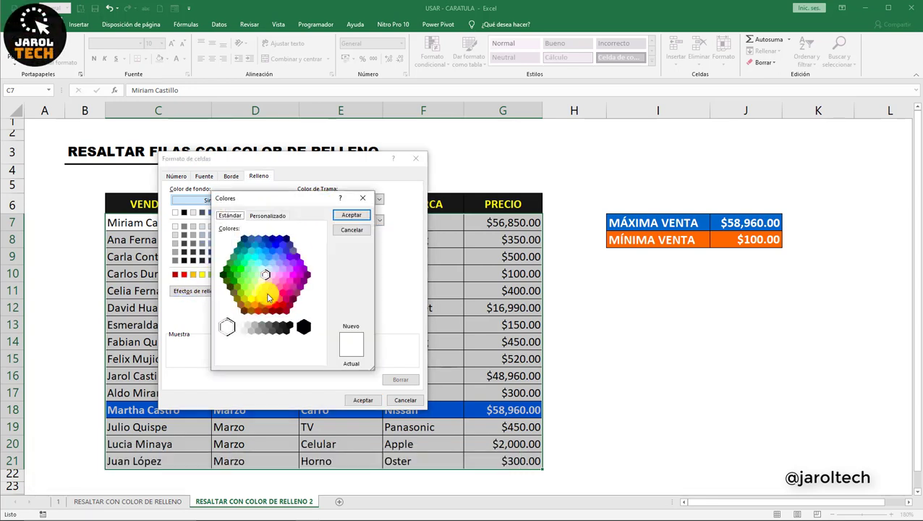
pyautogui.click(273, 301)
pyautogui.click(357, 217)
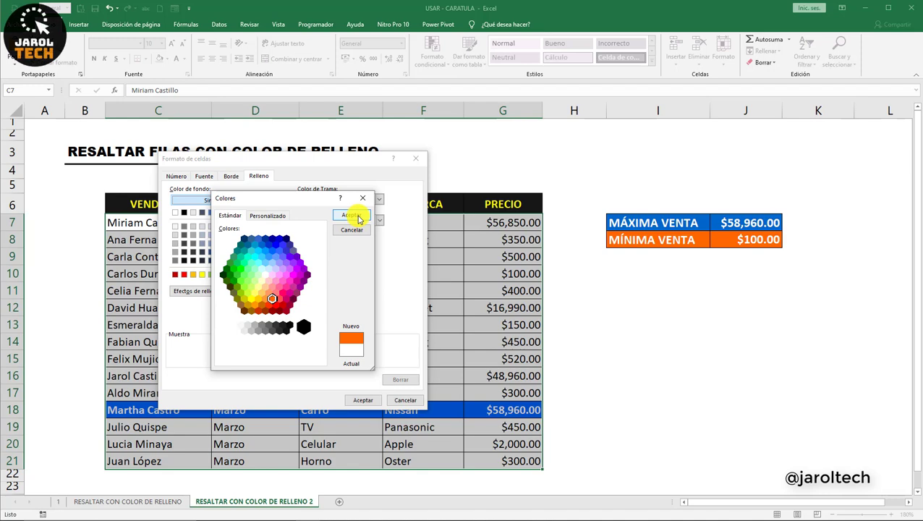
# - Set the minimum-sale rule's font format to bold (Negrita) with white text
pyautogui.click(238, 177)
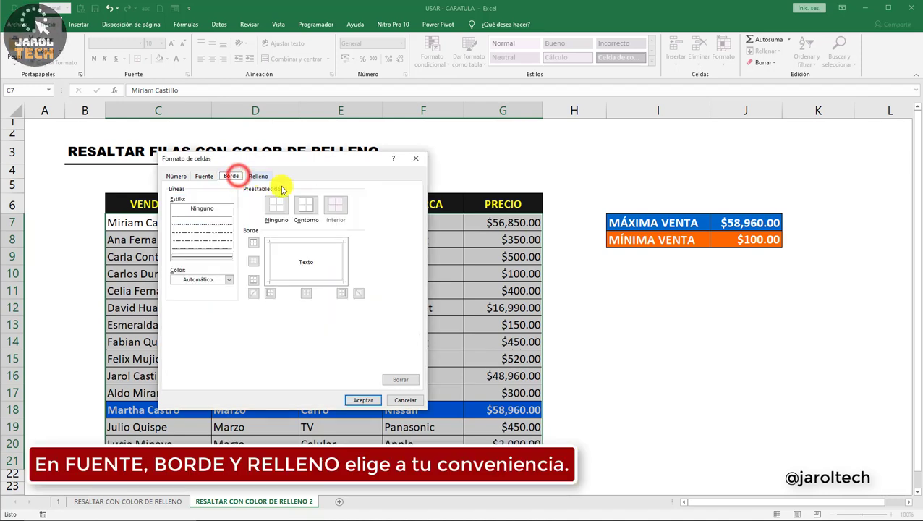
pyautogui.click(205, 177)
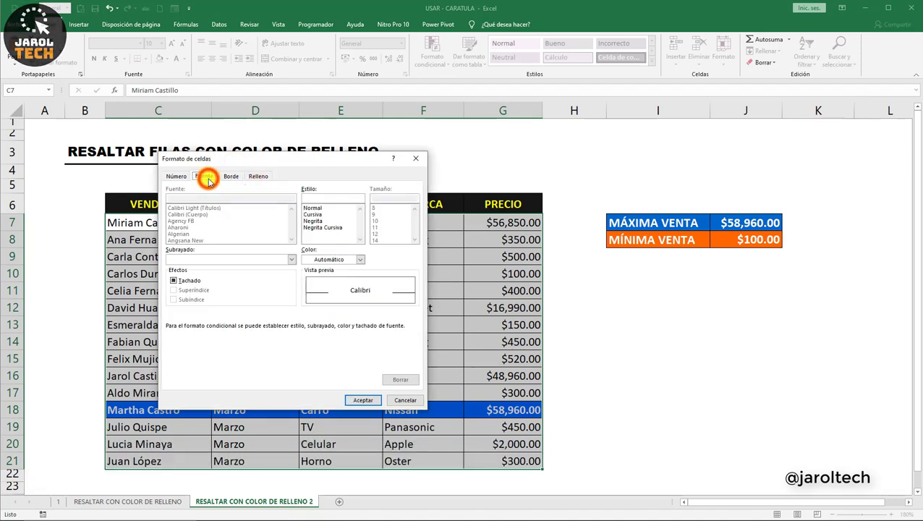
pyautogui.click(311, 220)
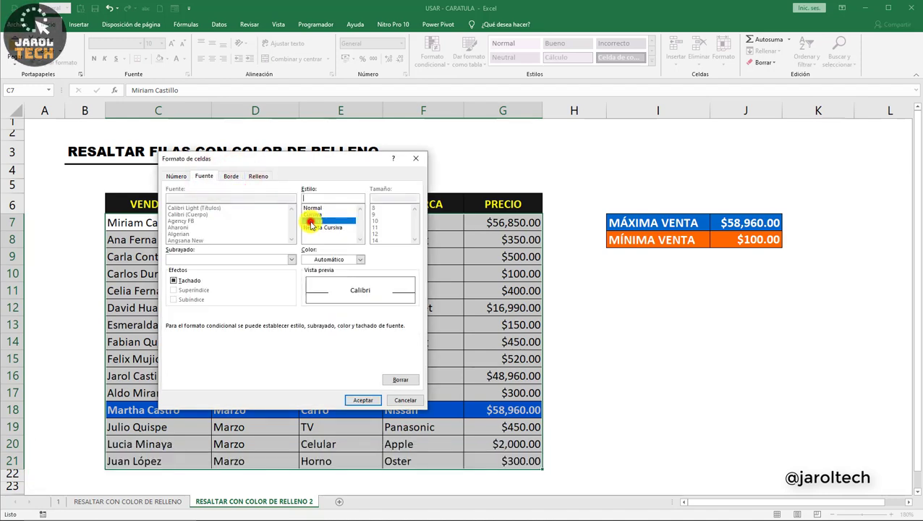
pyautogui.click(360, 262)
pyautogui.click(305, 292)
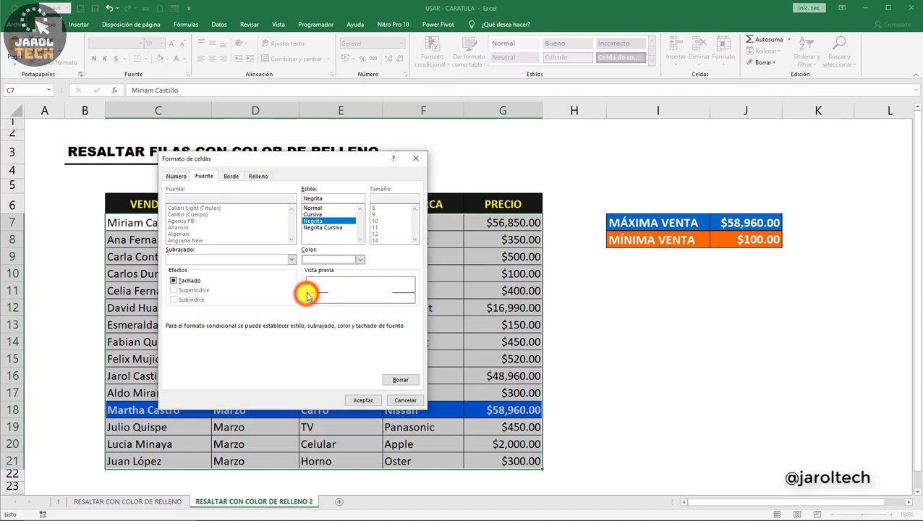
# - Confirm the orange minimum-sale format and apply the rule to the table, checking the highlighted row against the MÍNIMA VENTA cell
pyautogui.click(363, 399)
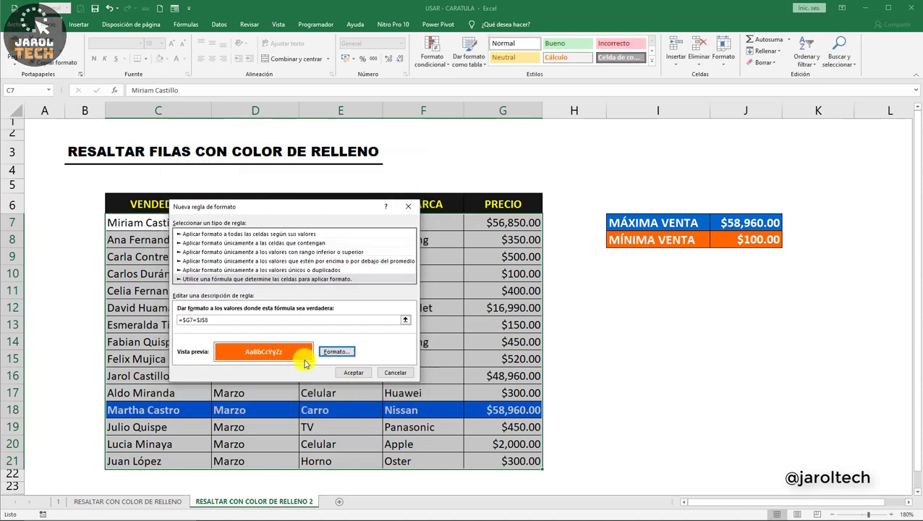
pyautogui.click(354, 373)
pyautogui.click(368, 366)
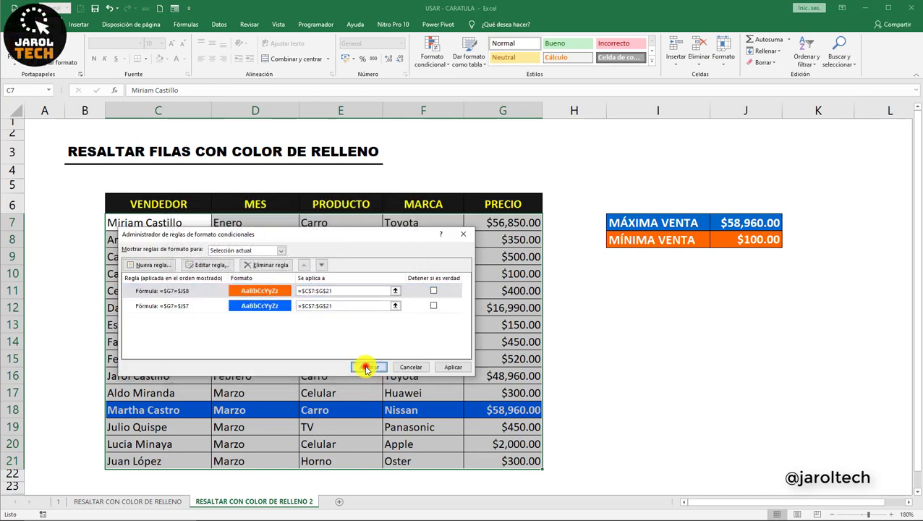
pyautogui.click(510, 273)
pyautogui.click(738, 239)
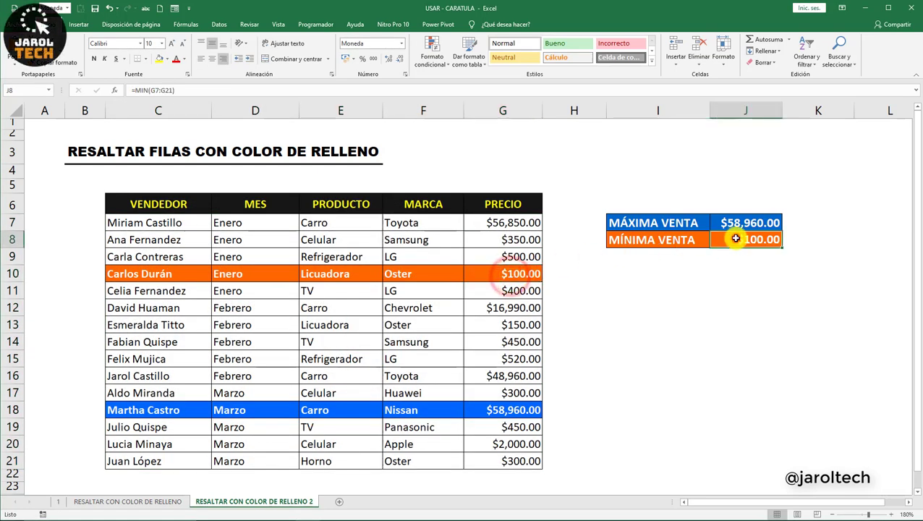
# - Test the minimum-sale rule by setting the price in G10 to 1000, and check the price in G13
pyautogui.doubleClick(509, 276)
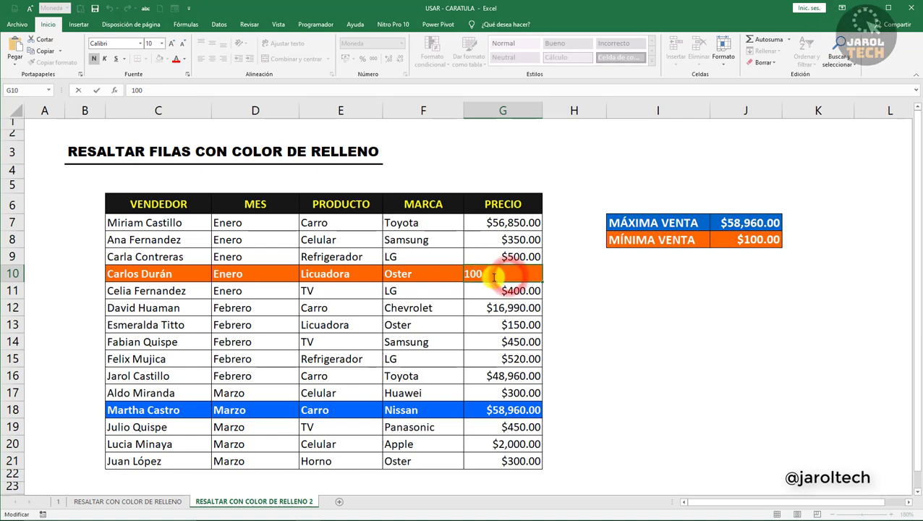
pyautogui.write('0')
pyautogui.press('Return')
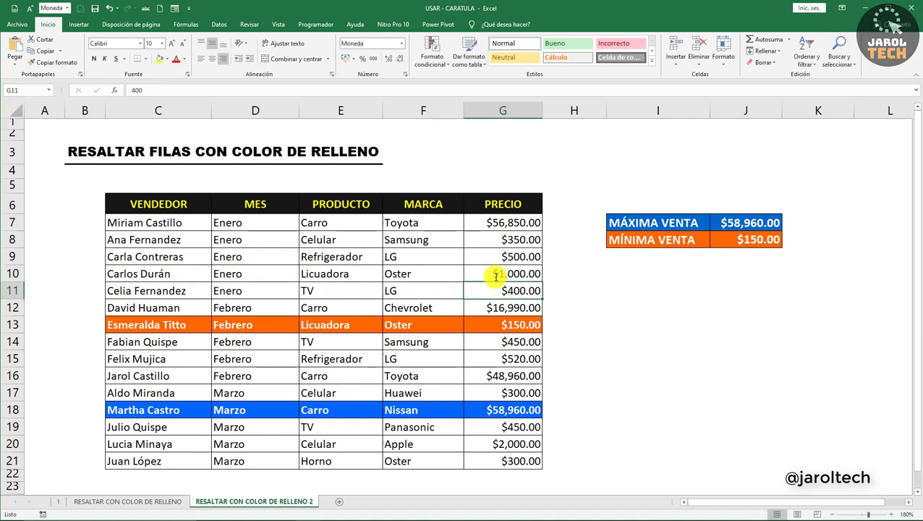
pyautogui.click(515, 323)
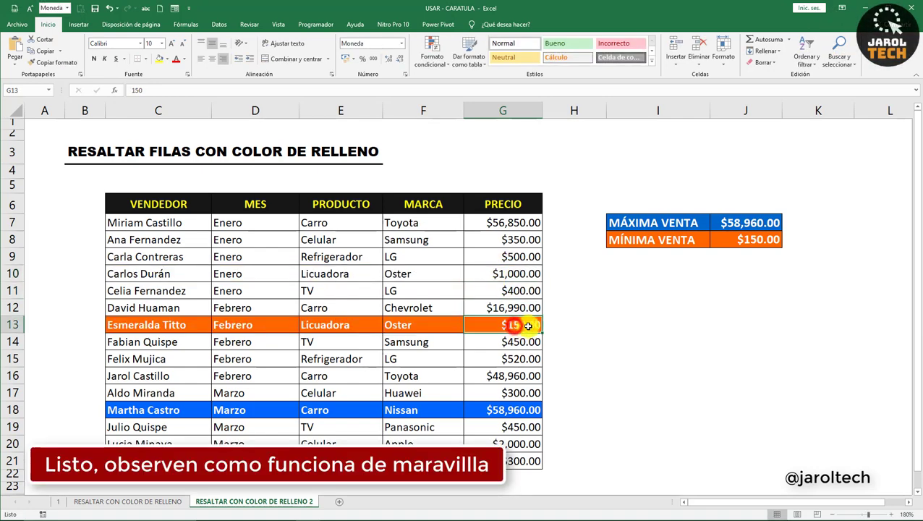
# - Set the refrigerator price in G9 to 50 and compare it with the MÍNIMA VENTA cell
pyautogui.doubleClick(524, 257)
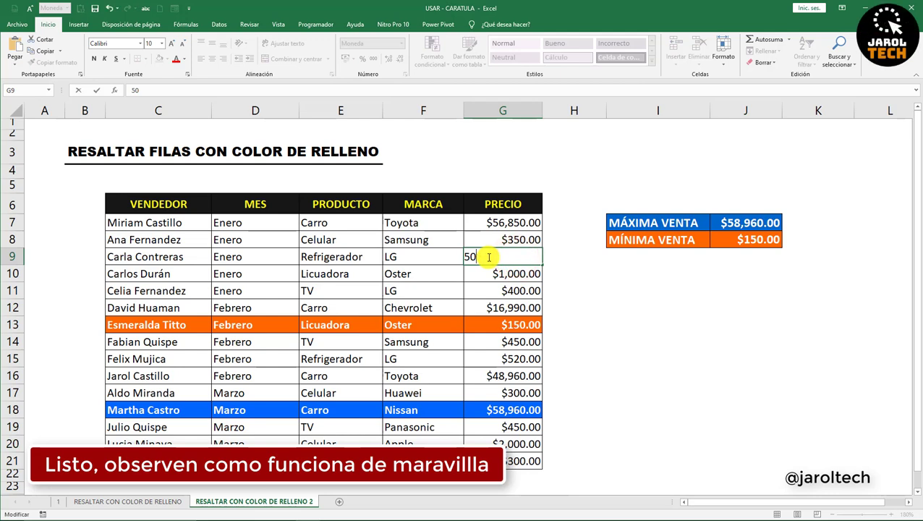
pyautogui.press('Return')
pyautogui.click(530, 256)
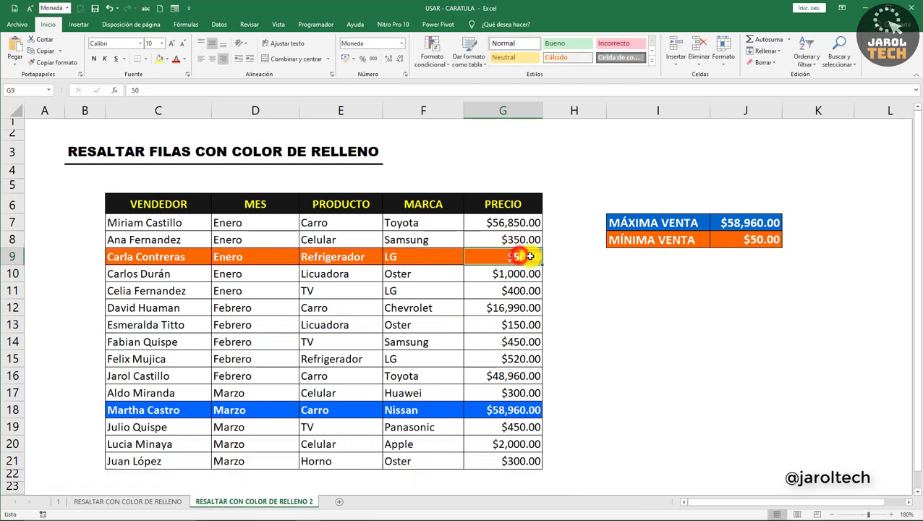
pyautogui.click(738, 240)
pyautogui.click(528, 258)
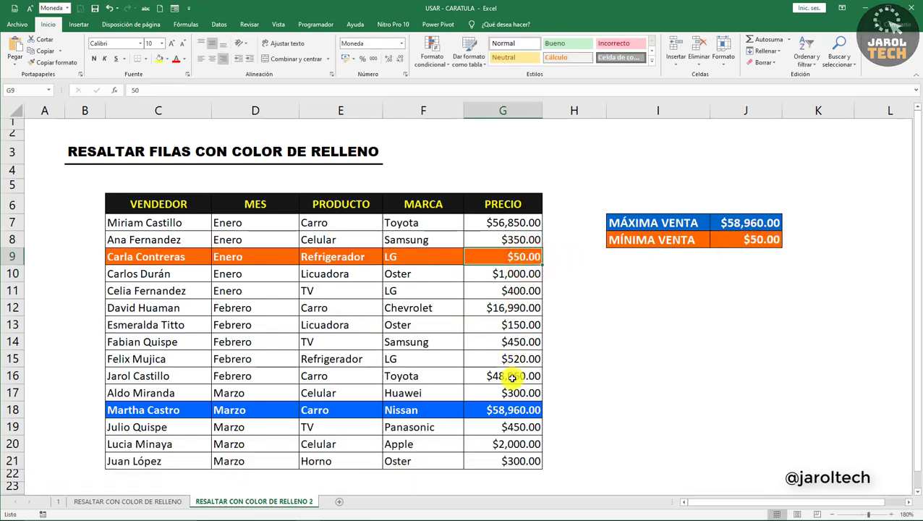
# - Test the maximum-sale rule by setting the Nissan car's price in G18 to 18960
pyautogui.doubleClick(500, 411)
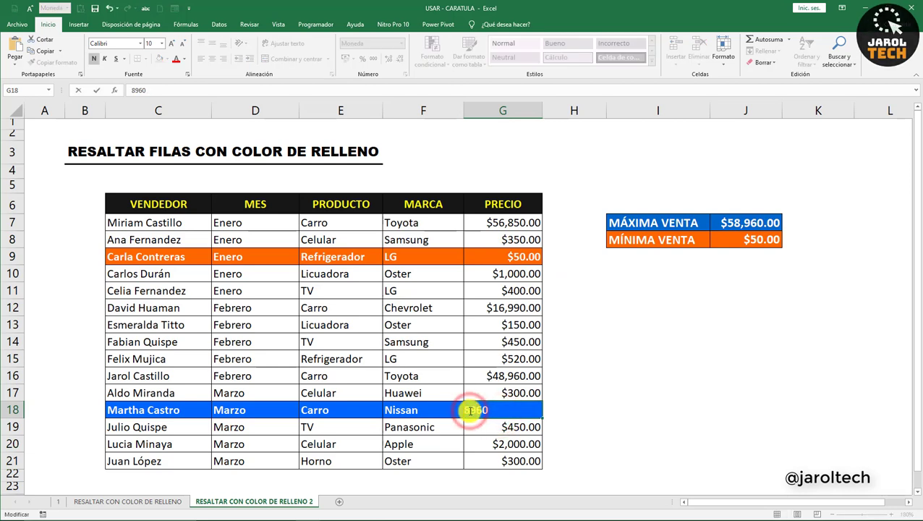
pyautogui.write('1')
pyautogui.press('Return')
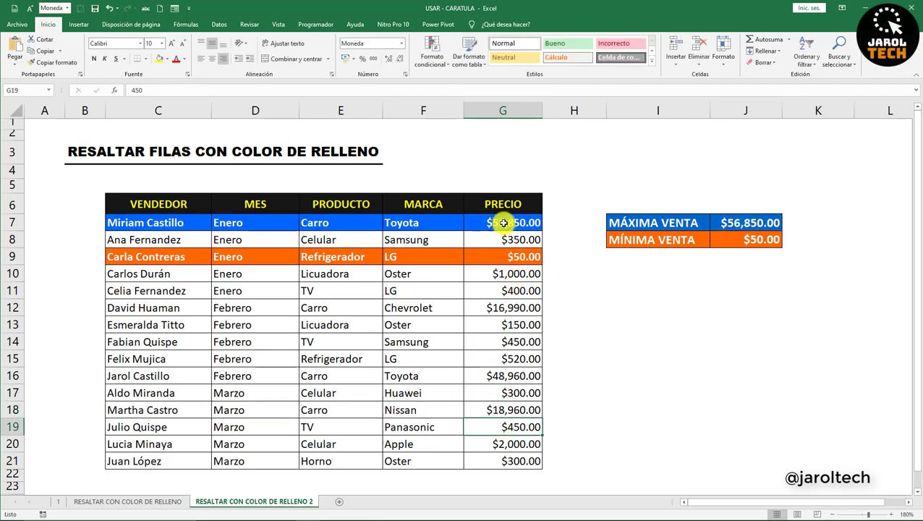
# - Set the Chevrolet car's price in G12 to 96990 and select that cell to check its row
pyautogui.doubleClick(515, 307)
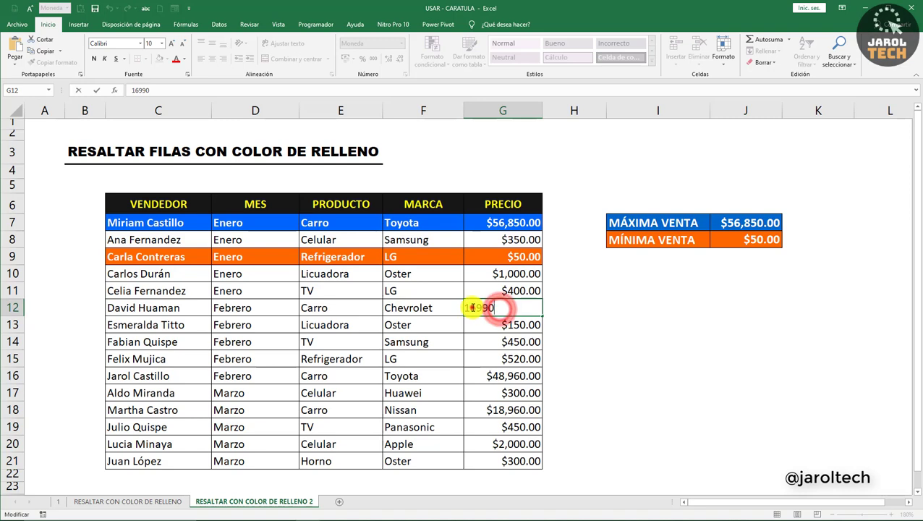
pyautogui.click(472, 307)
pyautogui.press('BackSpace')
pyautogui.write('9')
pyautogui.press('Return')
pyautogui.click(473, 308)
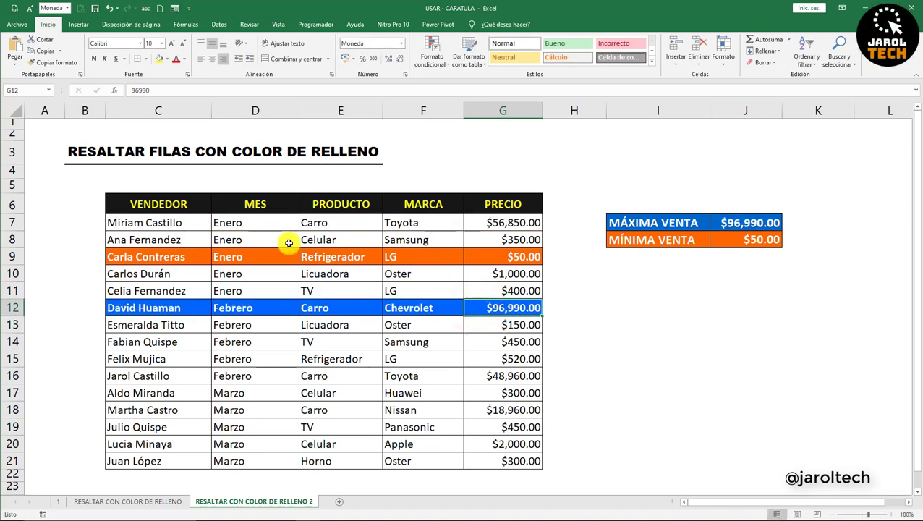
# - Select C7:G21 and review both conditional formatting rules in the rules manager, including their formats, applied ranges and scope options
pyautogui.moveTo(204, 223); pyautogui.dragTo(491, 461)
pyautogui.click(441, 61)
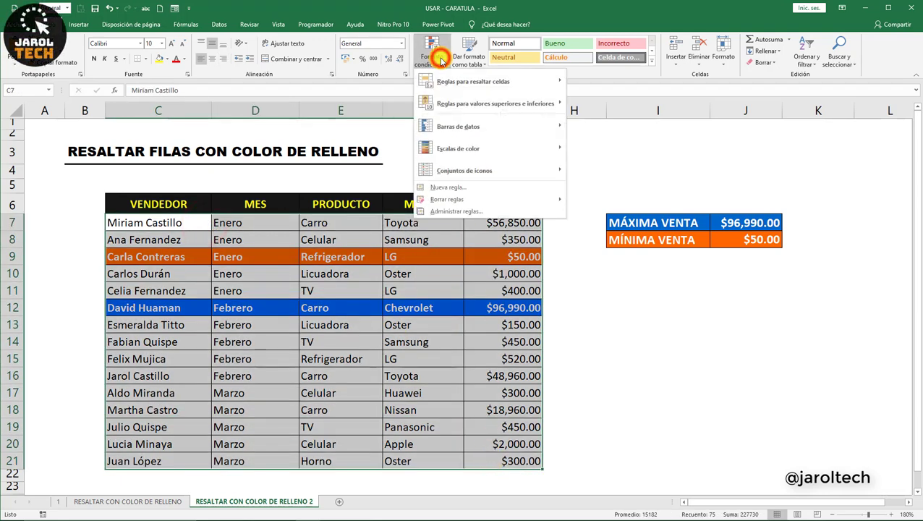
pyautogui.click(454, 210)
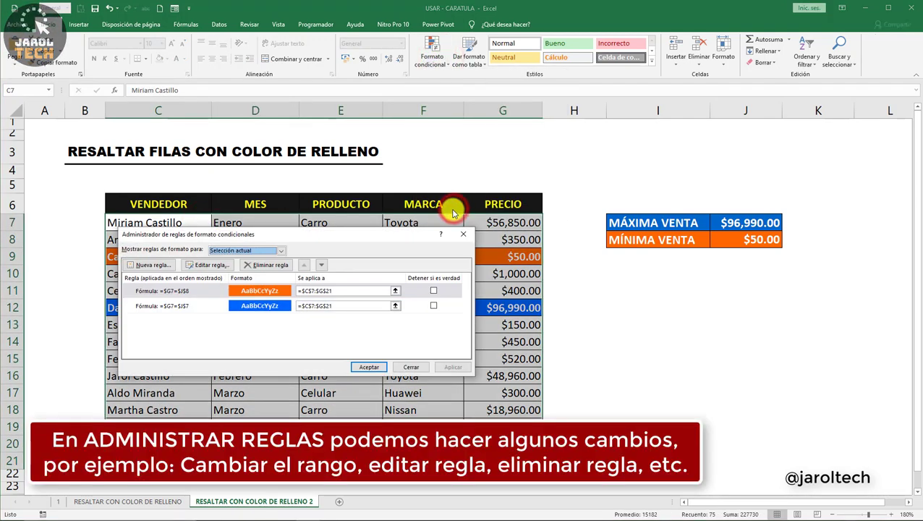
pyautogui.click(257, 292)
pyautogui.click(248, 304)
pyautogui.click(340, 291)
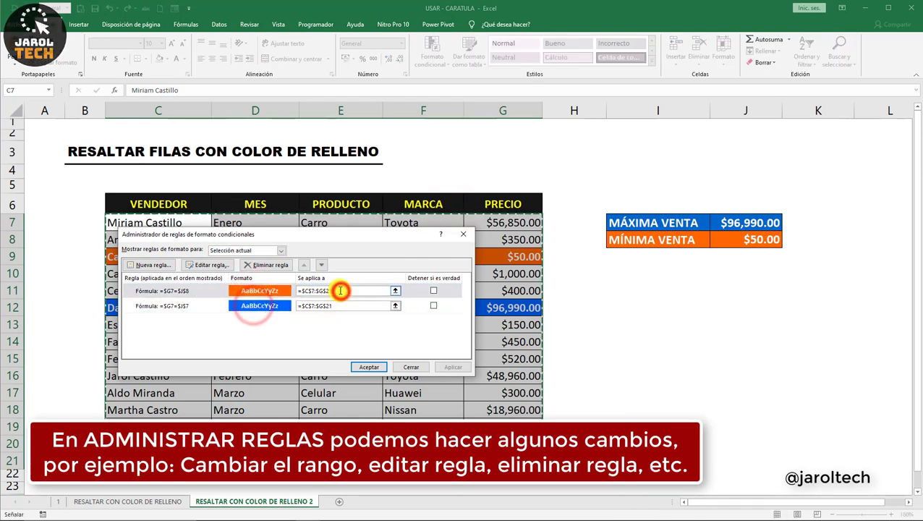
pyautogui.click(333, 304)
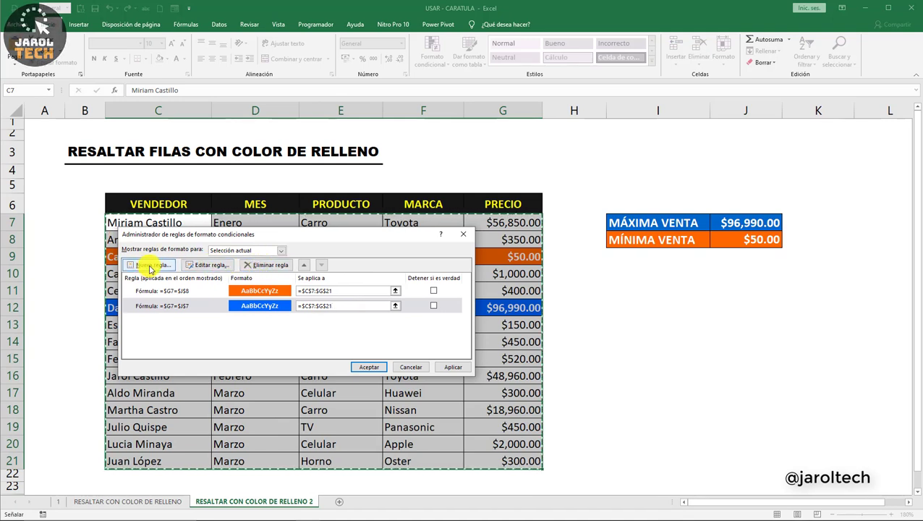
pyautogui.click(284, 251)
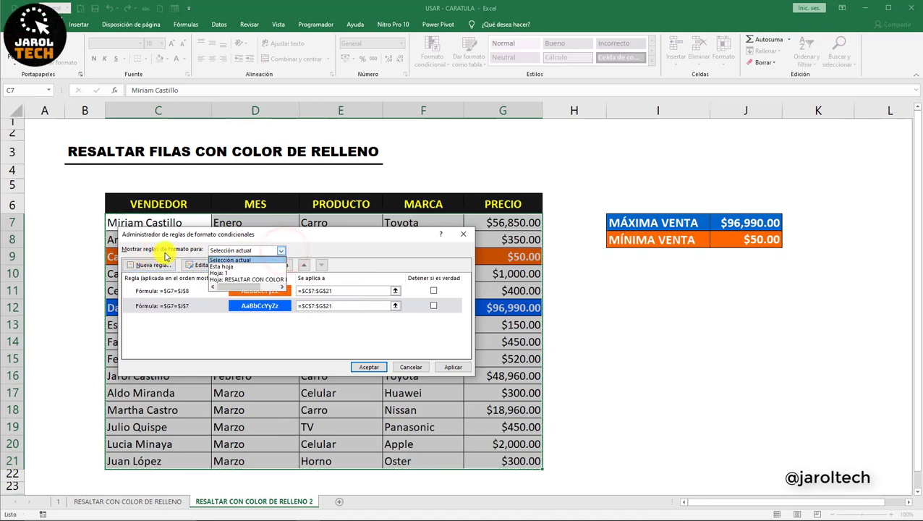
pyautogui.click(283, 251)
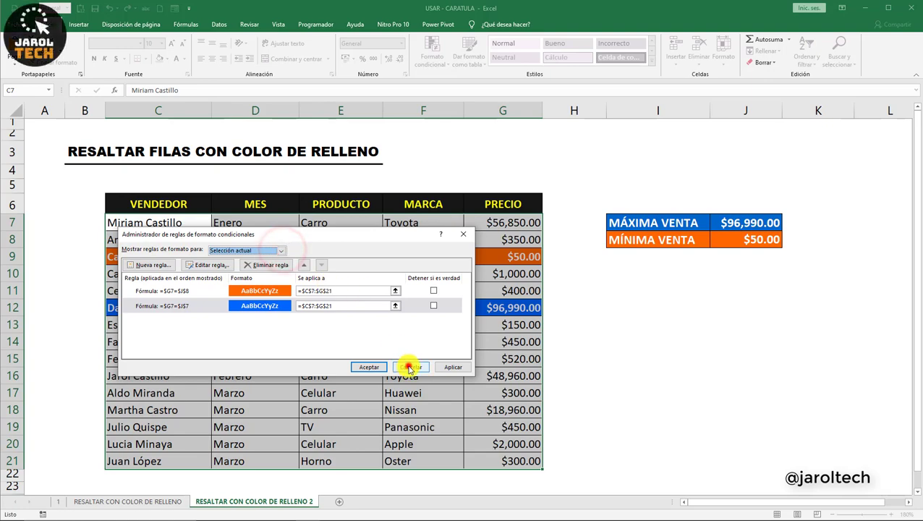